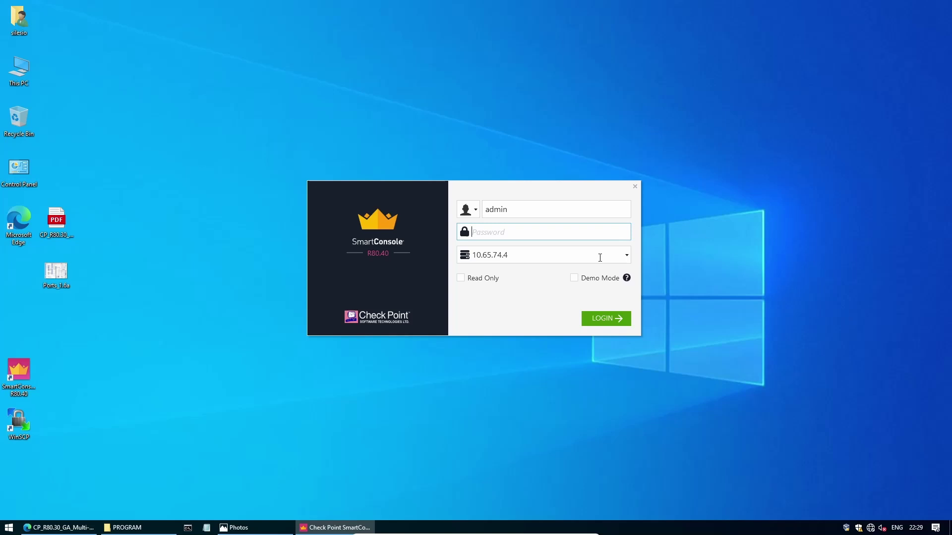
Enter the account password and submit the SmartConsole login to 10.65.74.4.
text(*********)
key(Return)
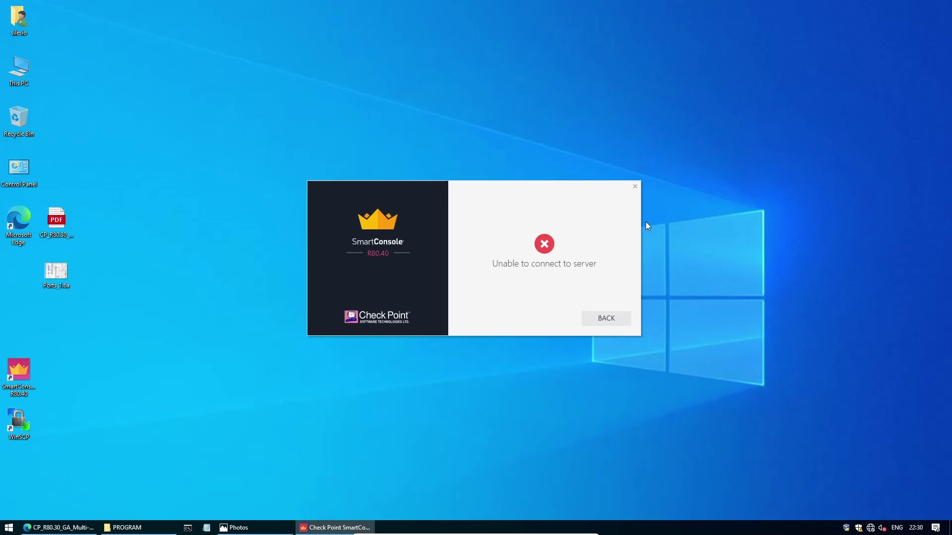
Ping 10.65.74.4 from a Command Prompt to check the management server is reachable.
click(189, 529)
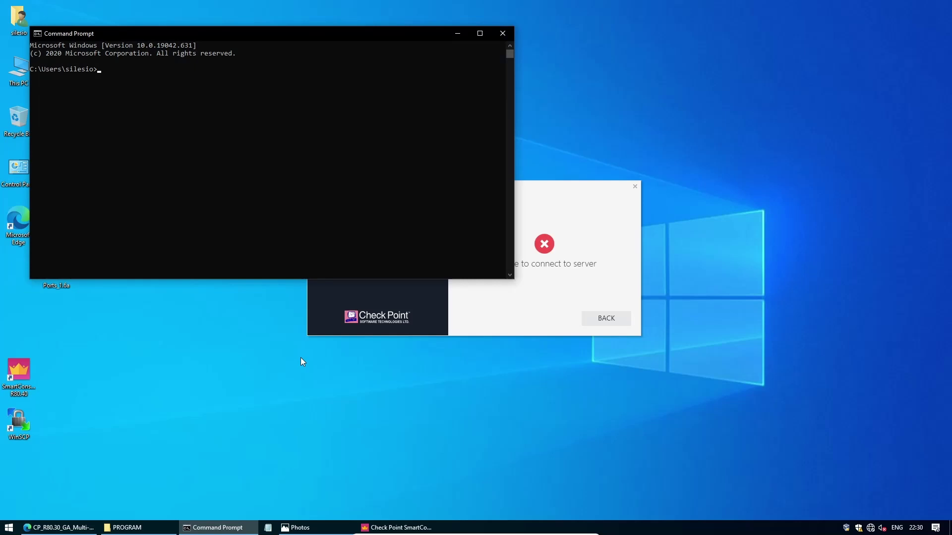
text(ping 10.65.74.4)
key(Return)
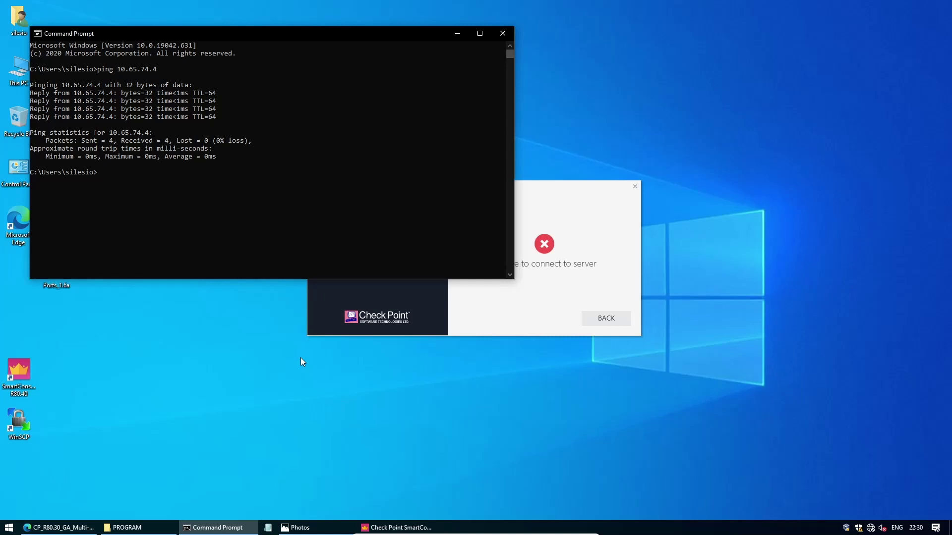
Start an SSH session as admin to 10.65.74.4.
text(ssh admin@10.65.74.4)
key(Return)
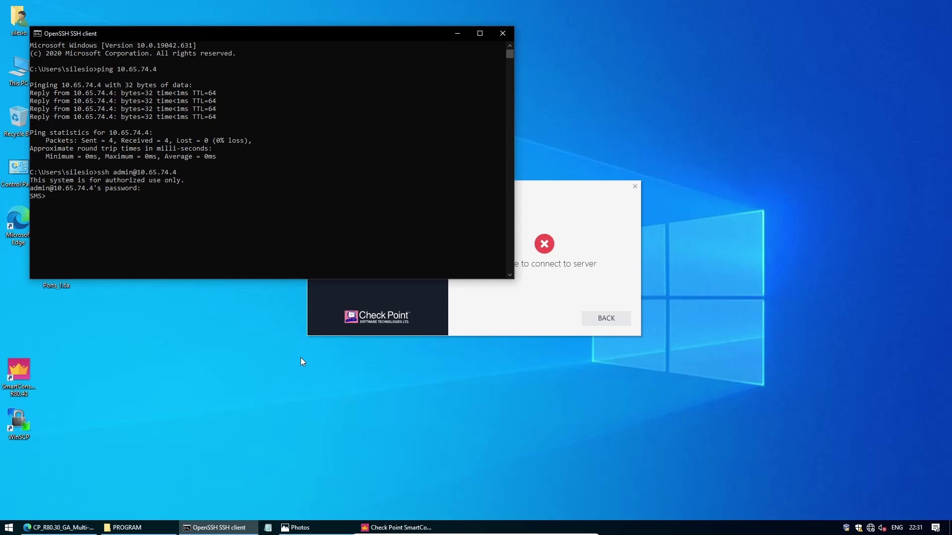
Move the SSH window lower and the SmartConsole error dialog up to the right.
drag(401, 31, 432, 275)
drag(469, 213, 742, 199)
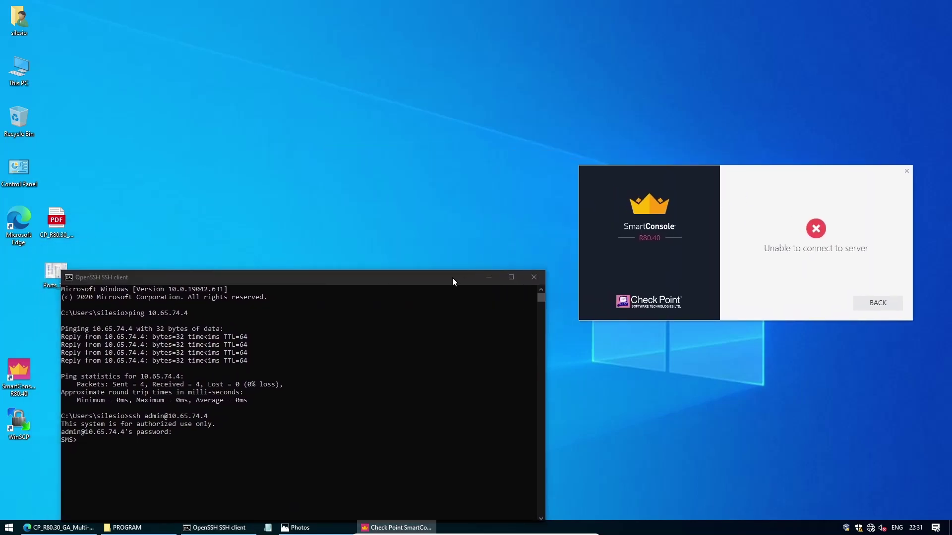
drag(452, 277, 471, 221)
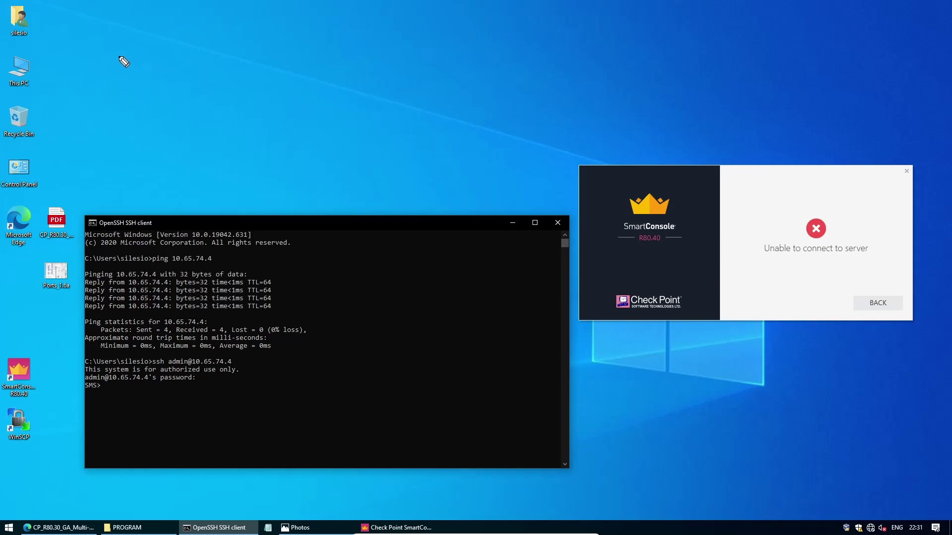
Sketch an SC box with an arrow to an SMS box, writing '19009 - C' beneath.
mouse_move(135, 42)
mouse_down()
mouse_move(121, 62)
mouse_move(159, 58)
mouse_move(165, 73)
mouse_move(103, 62)
mouse_move(142, 23)
mouse_move(178, 30)
mouse_move(181, 50)
mouse_up()
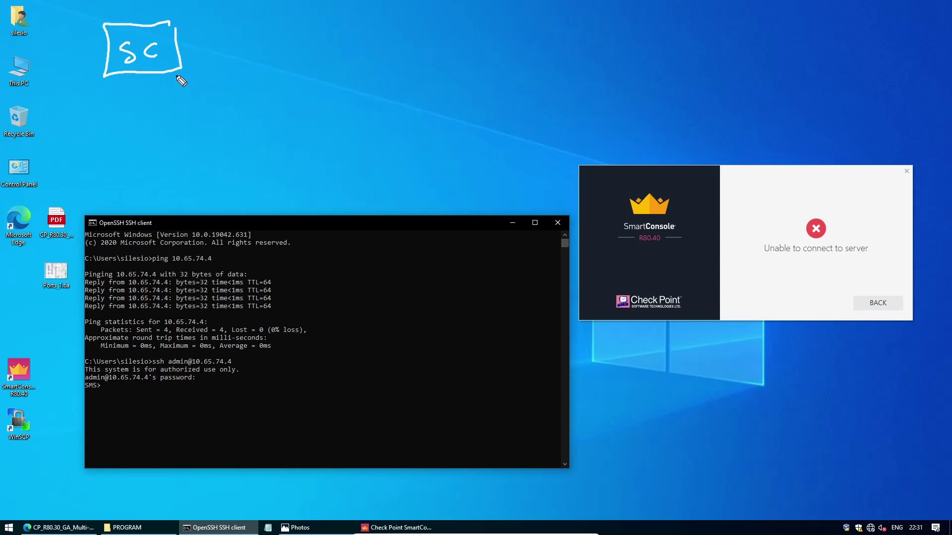
mouse_move(181, 70)
mouse_down()
mouse_move(153, 96)
mouse_move(102, 98)
mouse_move(104, 75)
mouse_move(162, 78)
mouse_move(122, 93)
mouse_up()
drag(137, 80, 142, 90)
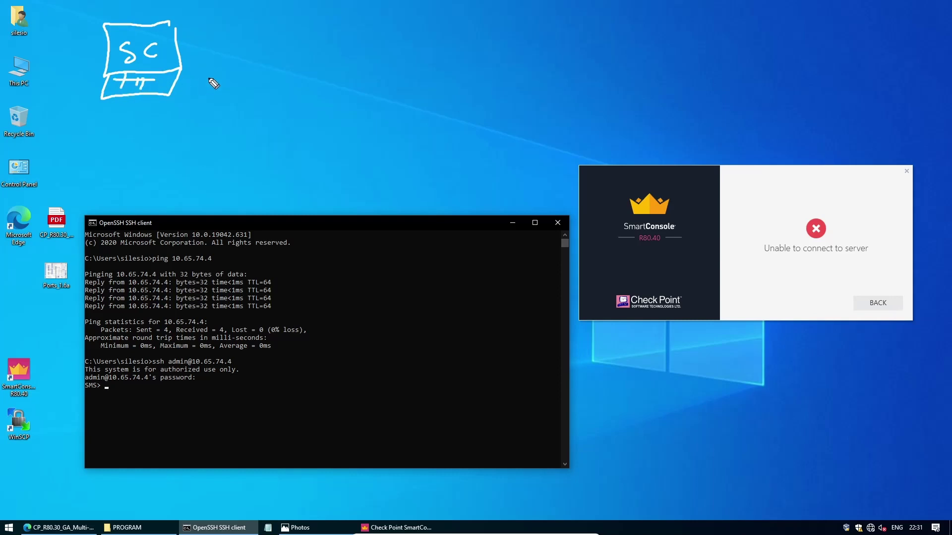
drag(194, 57, 255, 59)
mouse_move(318, 41)
mouse_down()
mouse_move(305, 56)
mouse_move(342, 48)
mouse_move(347, 57)
mouse_up()
mouse_move(359, 42)
mouse_down()
mouse_move(348, 58)
mouse_move(375, 74)
mouse_move(291, 80)
mouse_move(277, 28)
mouse_move(342, 22)
mouse_move(374, 32)
mouse_up()
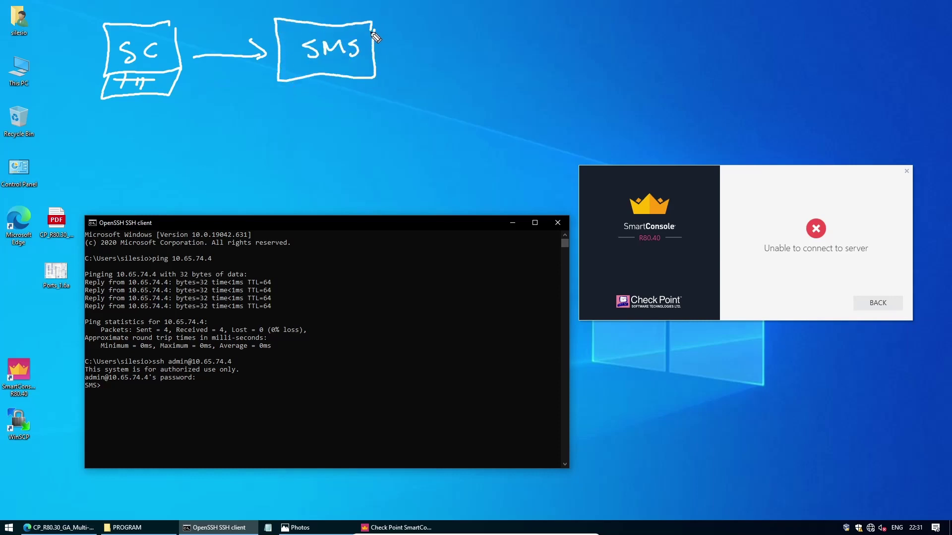
mouse_move(291, 88)
mouse_down()
mouse_move(291, 102)
mouse_move(325, 92)
mouse_move(360, 109)
mouse_move(382, 96)
mouse_move(402, 99)
mouse_up()
click(317, 94)
mouse_move(417, 86)
mouse_down()
mouse_move(418, 106)
mouse_move(437, 94)
mouse_move(459, 102)
mouse_up()
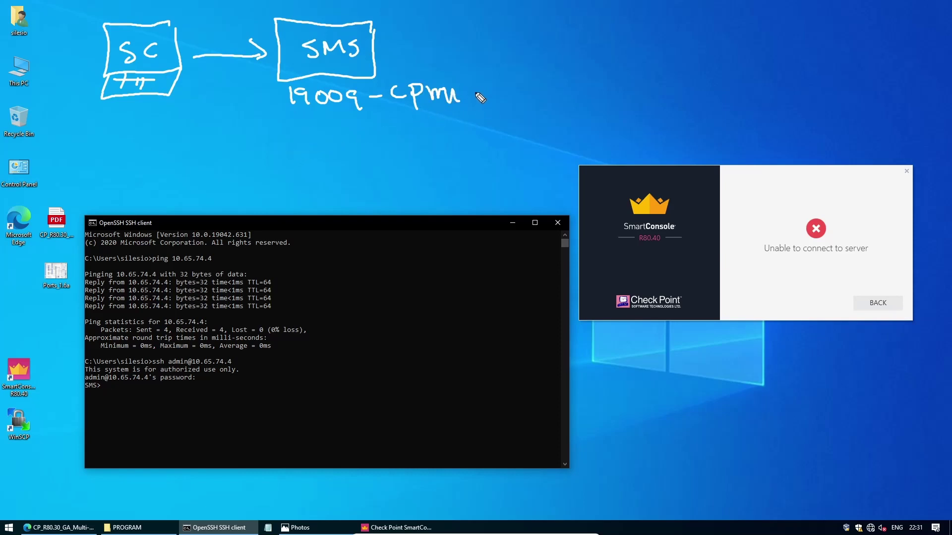
Add an arrow to 'fwm' after the cpm note, erase the stray letter, and underline 19009.
mouse_move(470, 95)
mouse_down()
mouse_move(498, 95)
mouse_move(493, 101)
mouse_move(515, 115)
mouse_move(521, 98)
mouse_up()
mouse_move(524, 85)
mouse_down()
mouse_move(529, 101)
mouse_move(545, 82)
mouse_move(549, 101)
mouse_move(561, 98)
mouse_up()
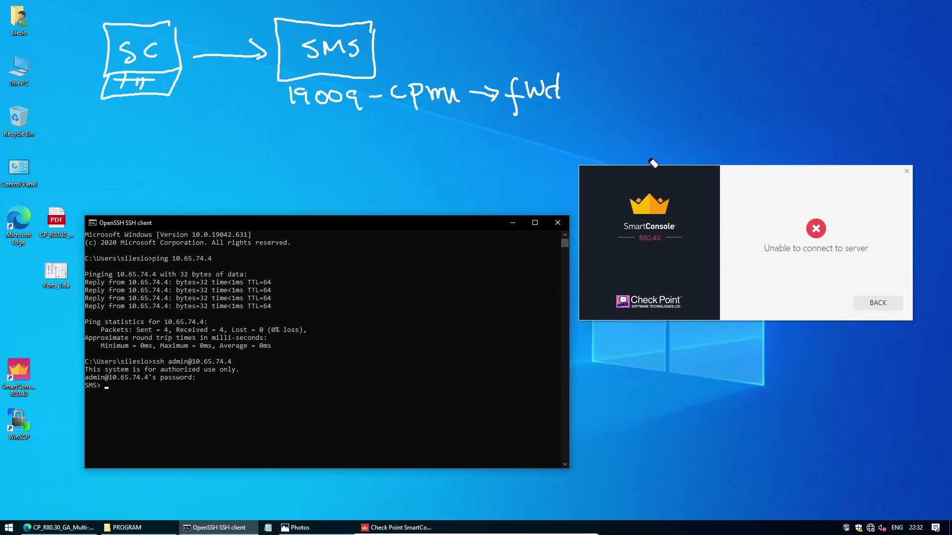
drag(558, 68, 560, 91)
drag(550, 96, 581, 95)
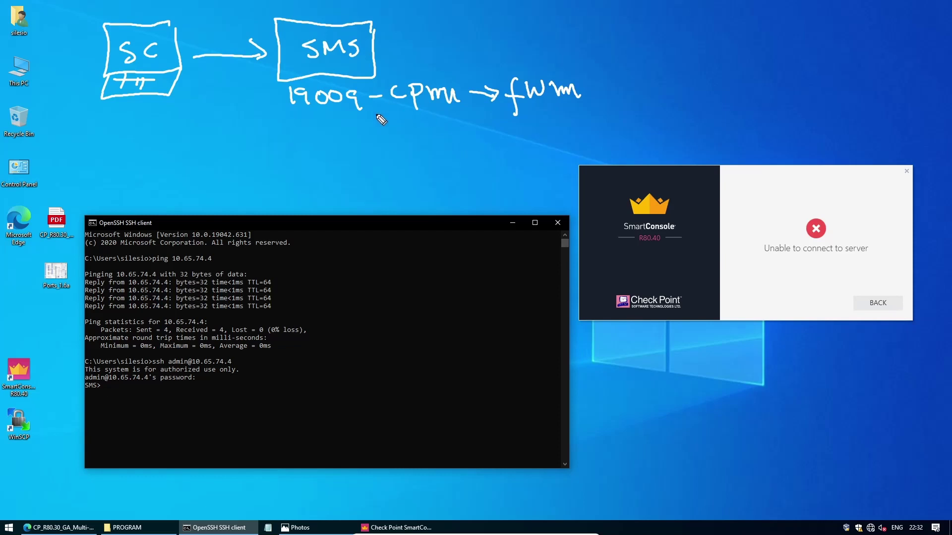
drag(363, 120, 287, 117)
click(387, 342)
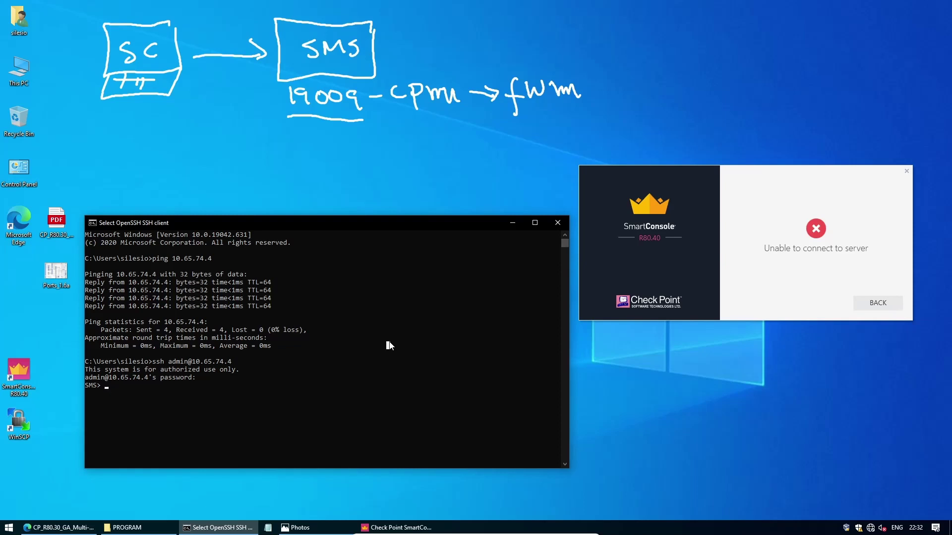
Request expert mode on the server, retyping the mistyped 'expert' command.
text(exper)
key(Return)
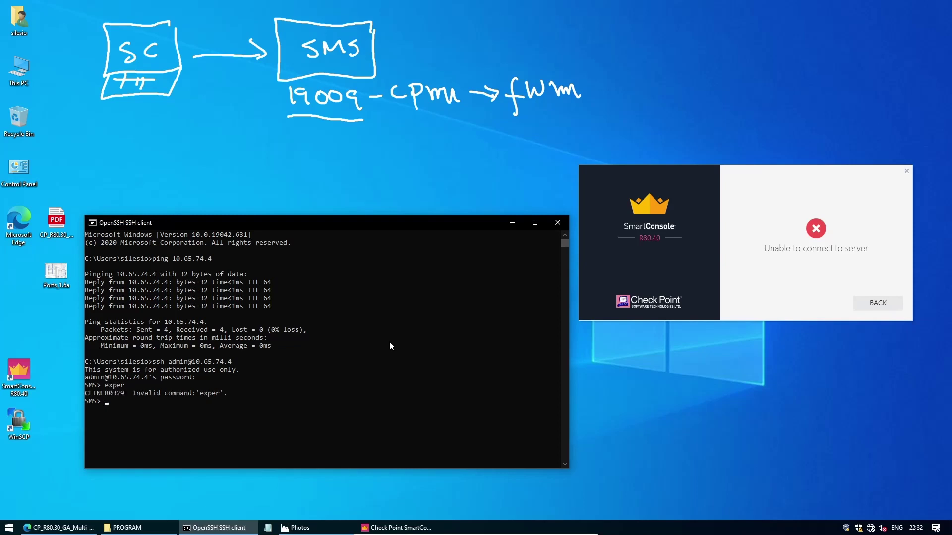
text(expert)
key(Return)
key(Return)
key(Return)
key(Return)
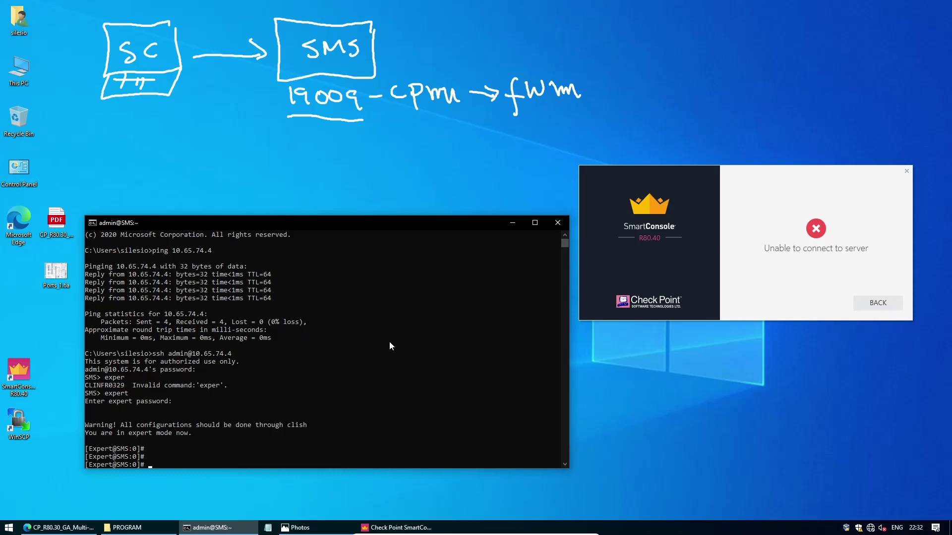
Supply the expert password and run netstat -an | grep 1900 after fixing the typo.
text(netstat)
text( -)
text(an |)
key(BackSpace)
key(BackSpace)
key(Return)
key(Up)
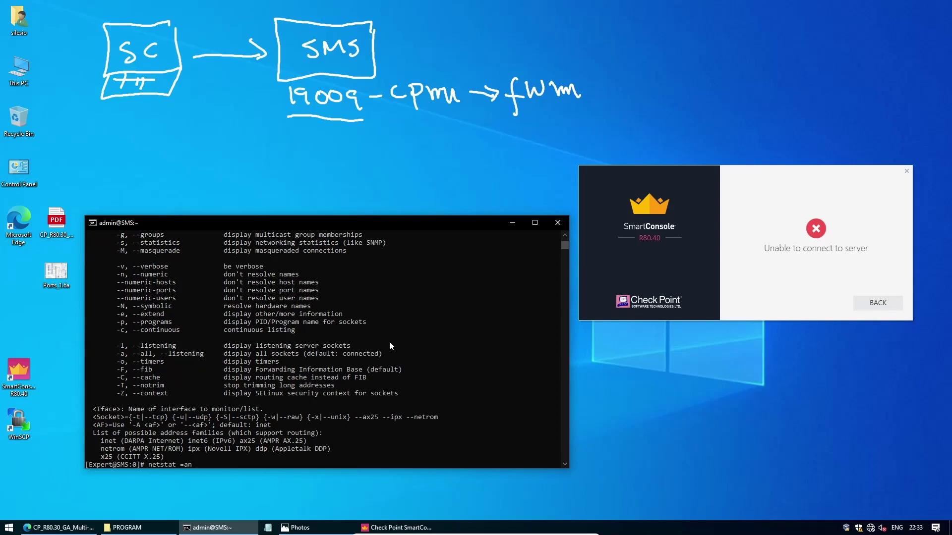
text(| grep 1900)
key(ctrl+u)
key(Up)
key(BackSpace)
text(-)
key(Return)
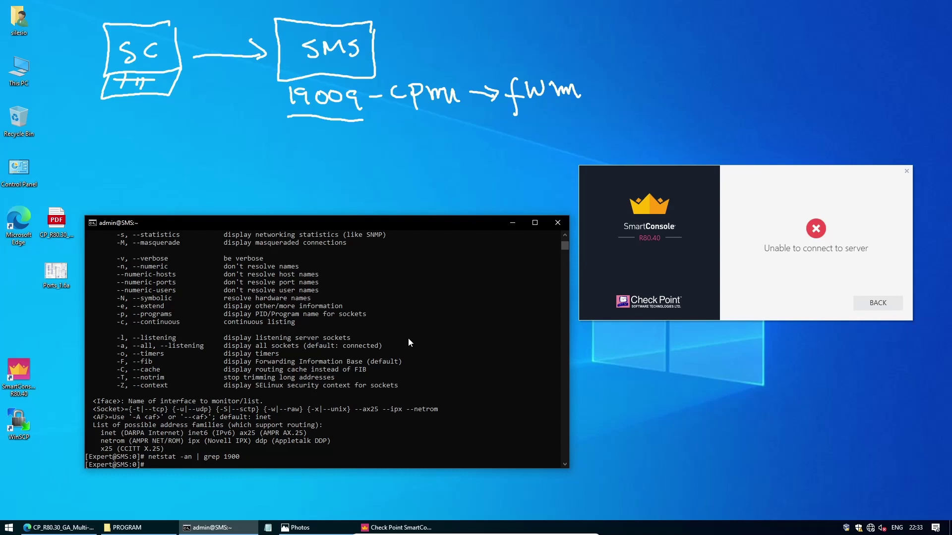
Rerun netstat -an | grep 1900 twice more from command history.
key(Up)
key(Return)
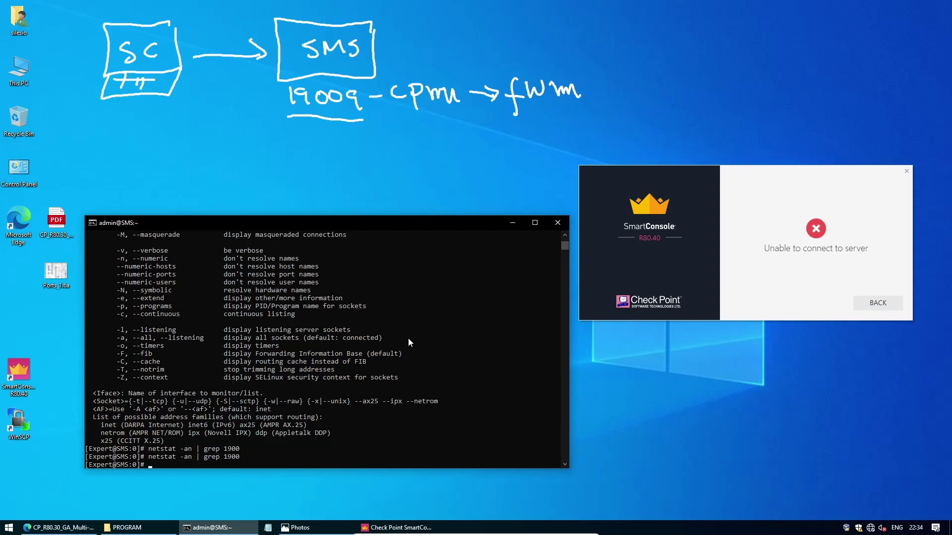
key(Up)
key(Return)
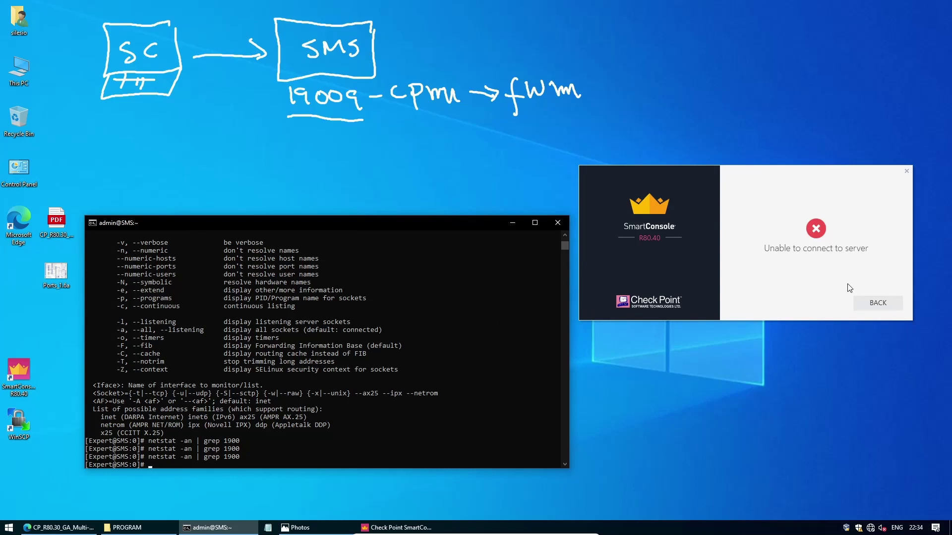
Retry the SmartConsole login to 10.65.74.4 with the account password.
click(876, 303)
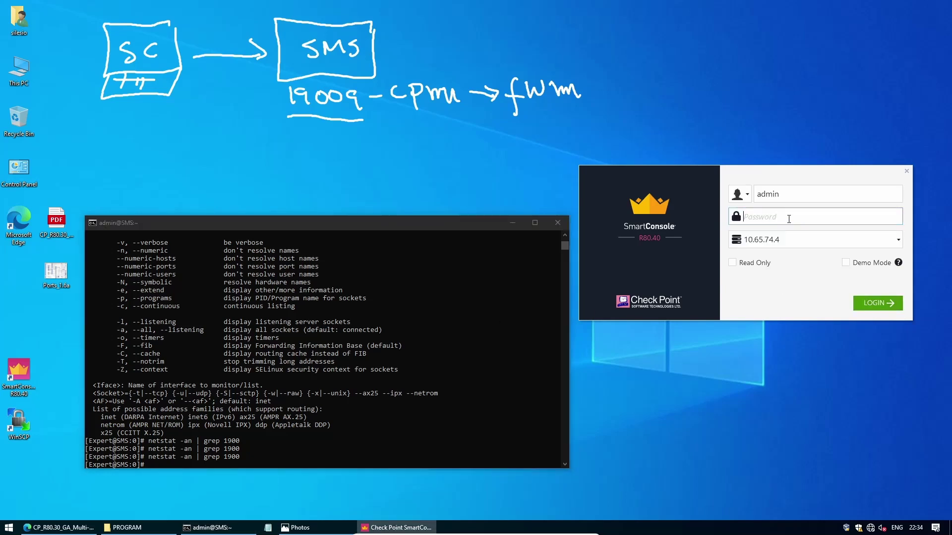
text(admin1234)
key(Return)
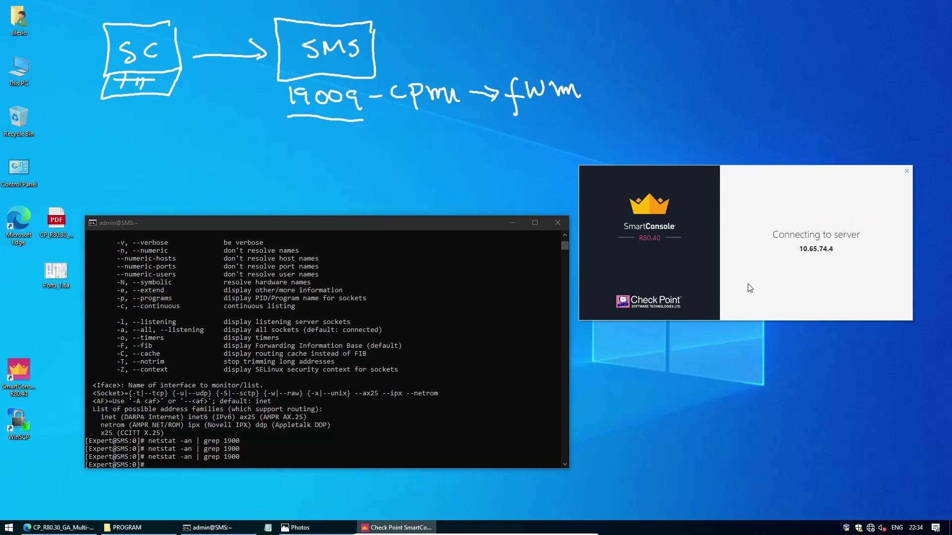
Rerun netstat -an | grep 1900 in the SSH session, now showing 19009 listening.
click(435, 354)
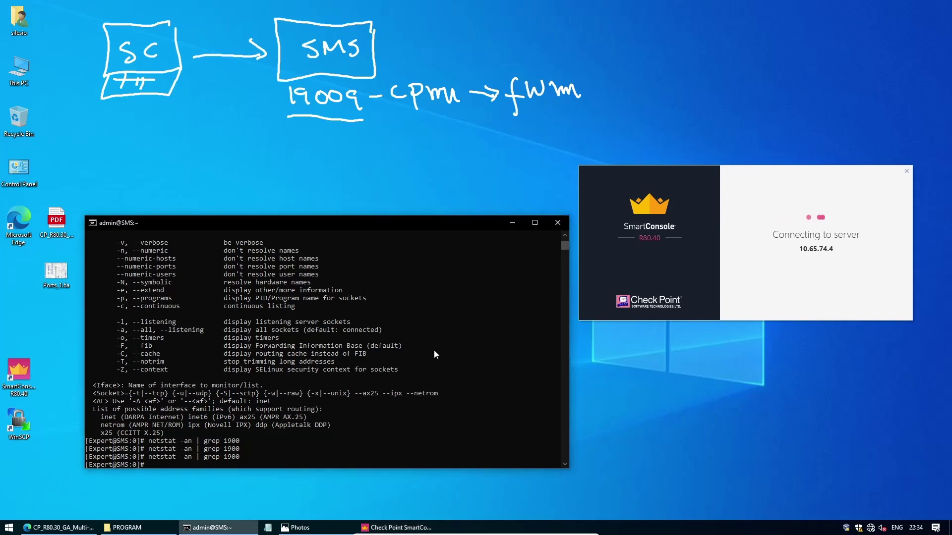
key(Up)
key(Return)
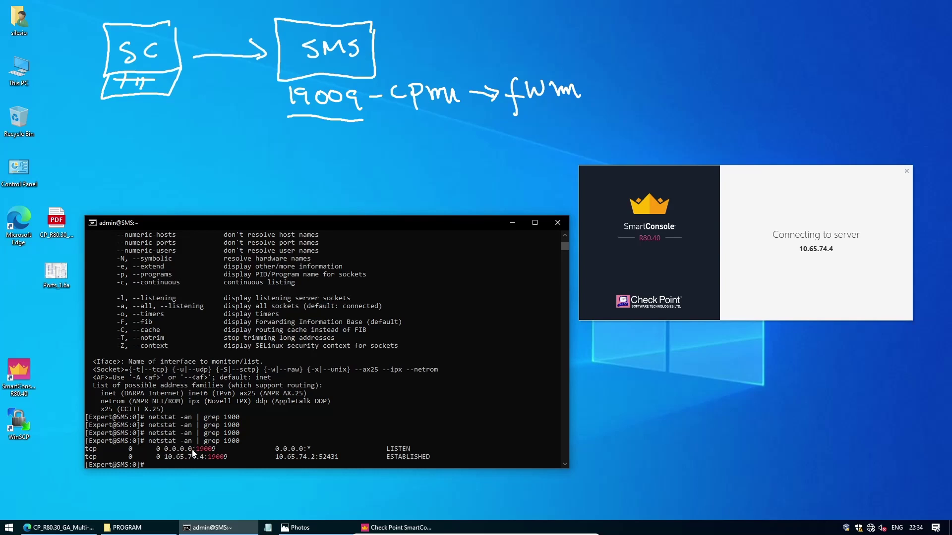
Highlight :19009, client 10.65.74.2 and ESTABLISHED in the netstat output.
drag(194, 450, 215, 454)
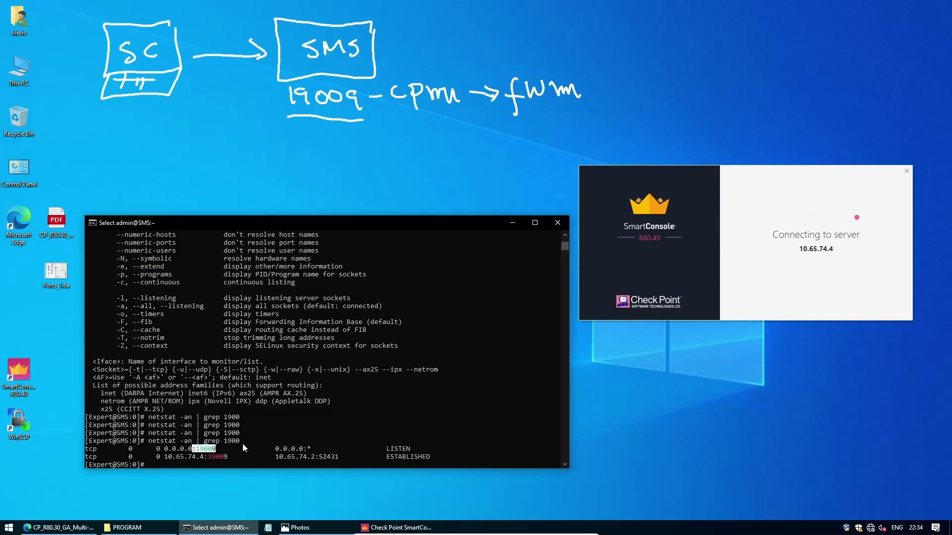
click(300, 410)
drag(276, 457, 313, 459)
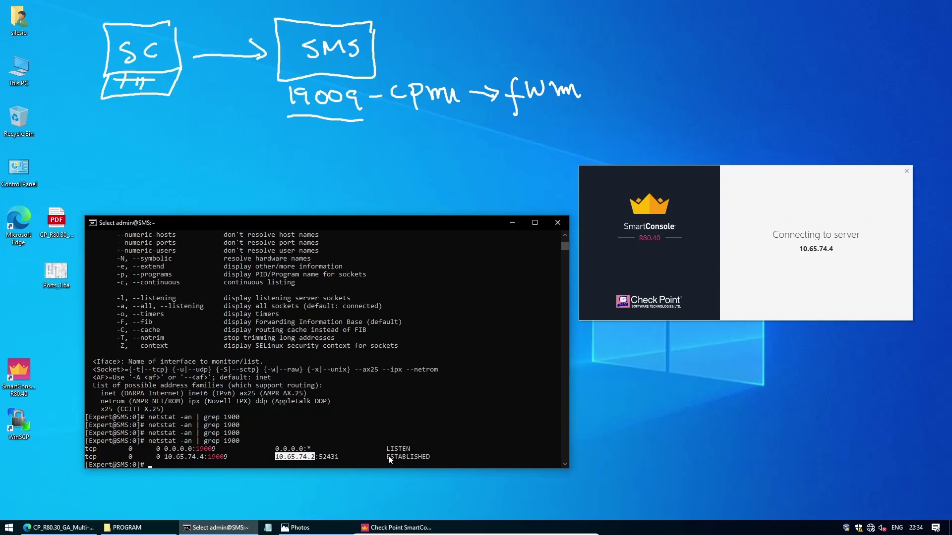
drag(386, 456, 432, 456)
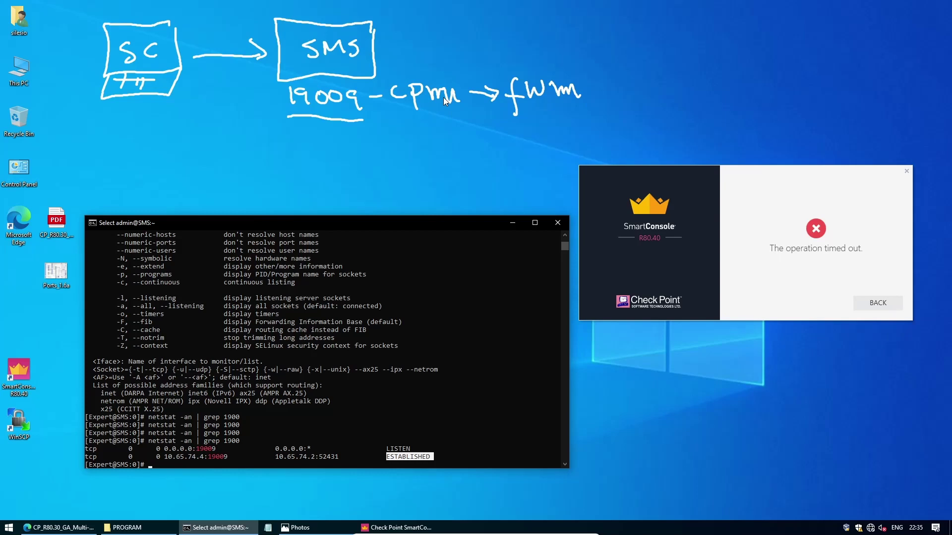
Run netstat -an | grep 190, fixing the broken grep, revealing 19009 in CLOSE_WAIT.
key(Up)
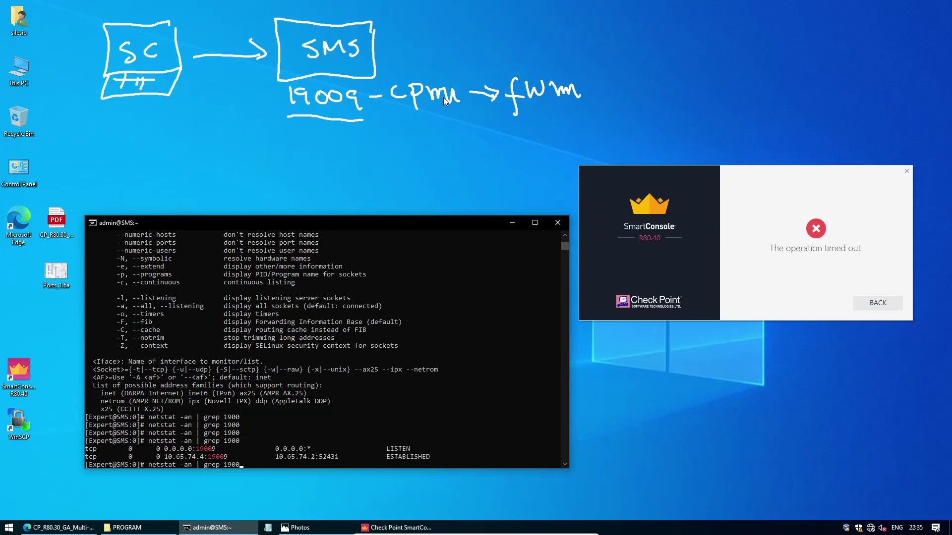
key(BackSpace)
key(BackSpace)
key(BackSpace)
key(BackSpace)
key(BackSpace)
key(BackSpace)
key(BackSpace)
text(190)
key(Return)
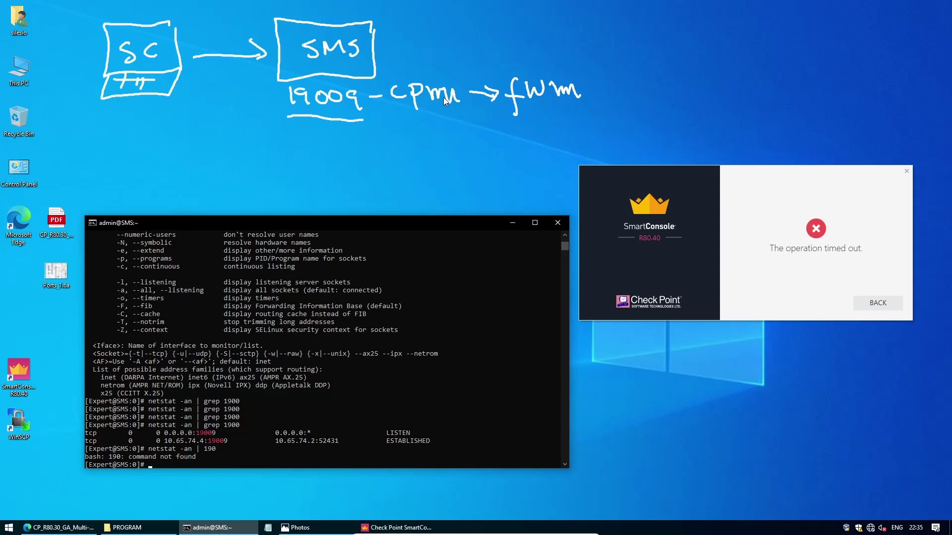
key(Up)
text(grep)
key(Return)
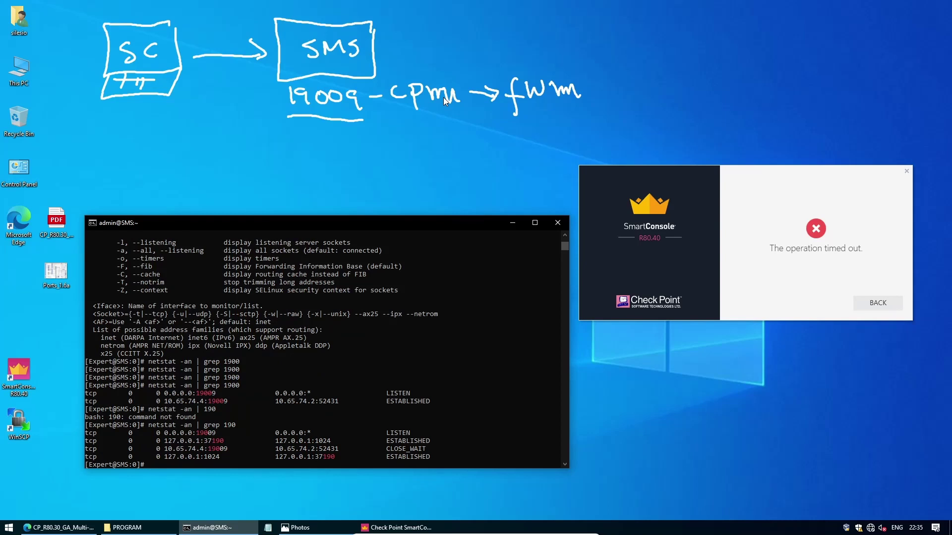
Run unfiltered netstat -an and scroll back to the top of the listing.
key(Up)
key(BackSpace)
key(BackSpace)
key(BackSpace)
key(BackSpace)
key(BackSpace)
key(BackSpace)
key(BackSpace)
key(BackSpace)
key(BackSpace)
key(Return)
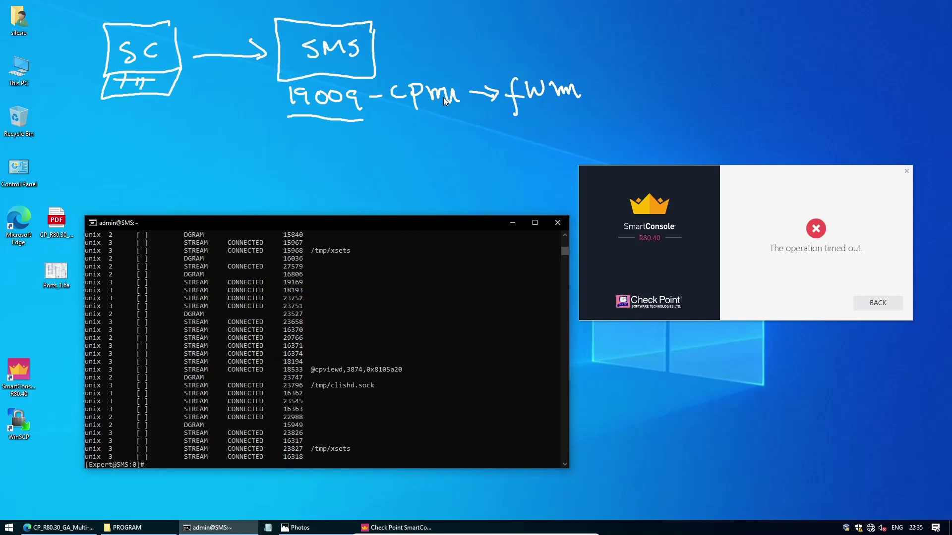
scroll(374, 351, up, 15)
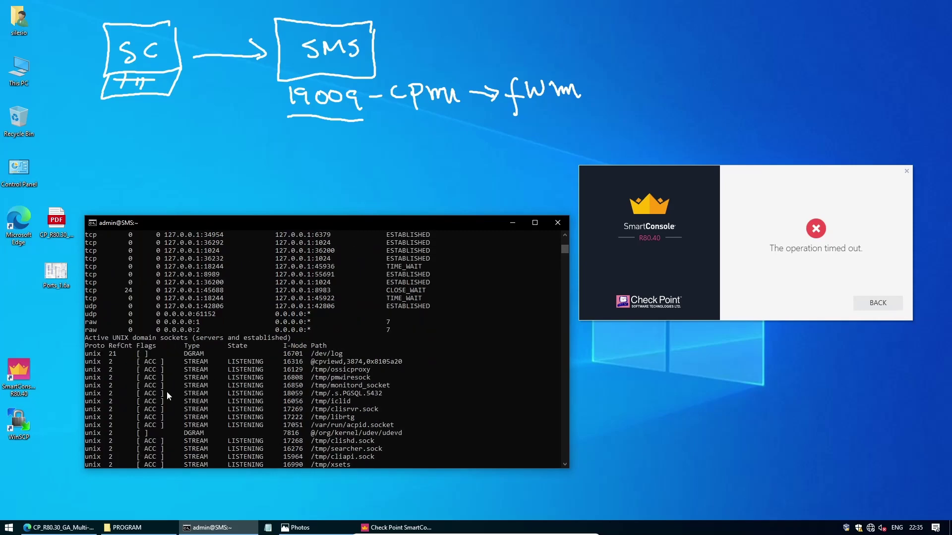
scroll(374, 352, up, 12)
scroll(374, 361, up, 8)
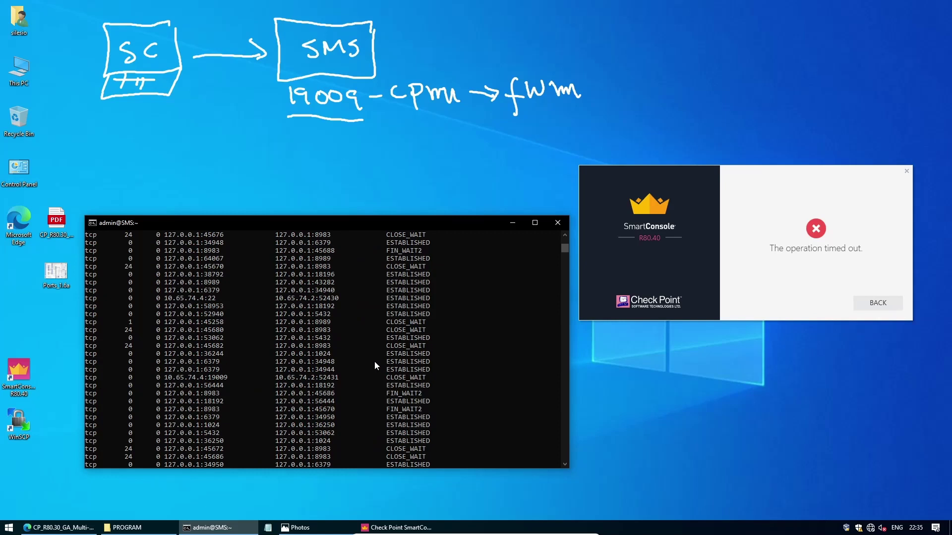
scroll(374, 362, up, 6)
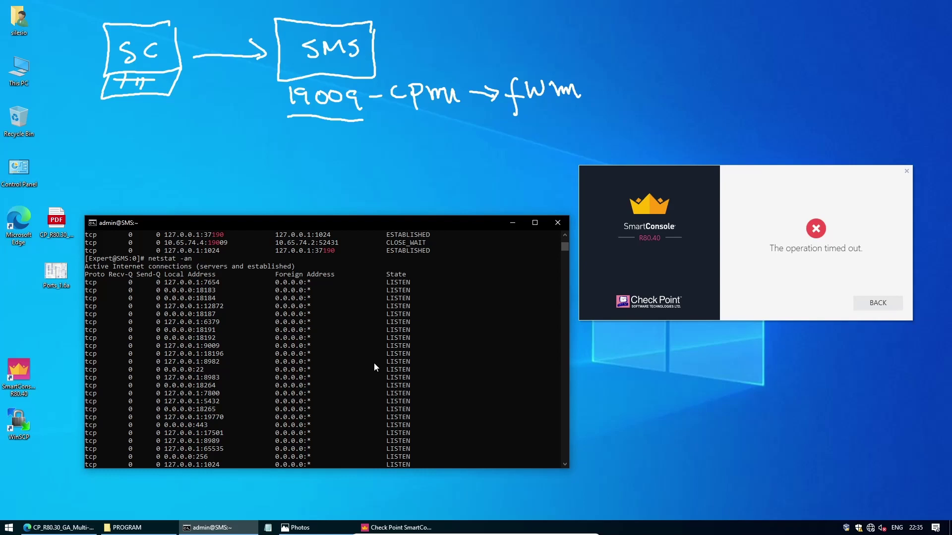
Rerun 'netstat -an | grep 190' in the SSH terminal to recheck port 19009 and the CLOSE_WAIT connection.
click(351, 395)
click(351, 394)
key(Return)
key(Return)
text(netstat -an | grep 190)
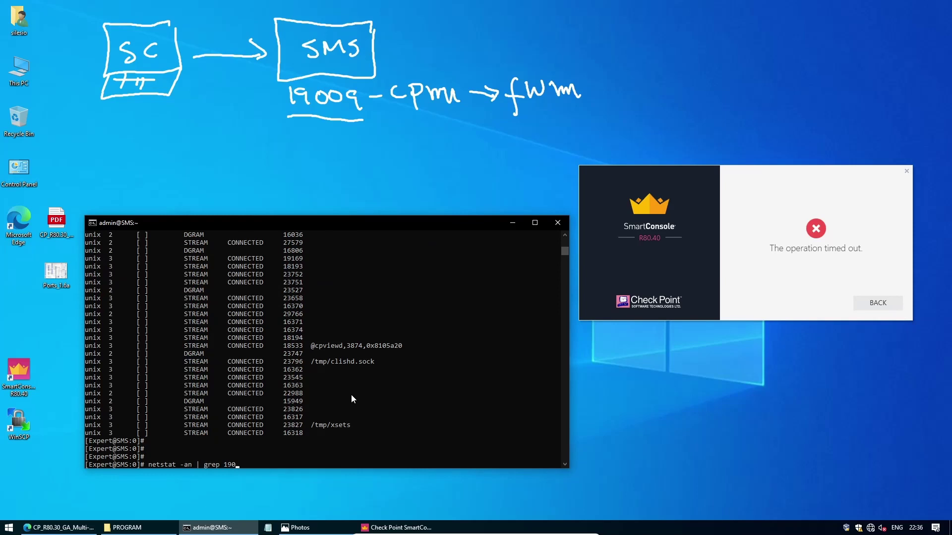
key(Return)
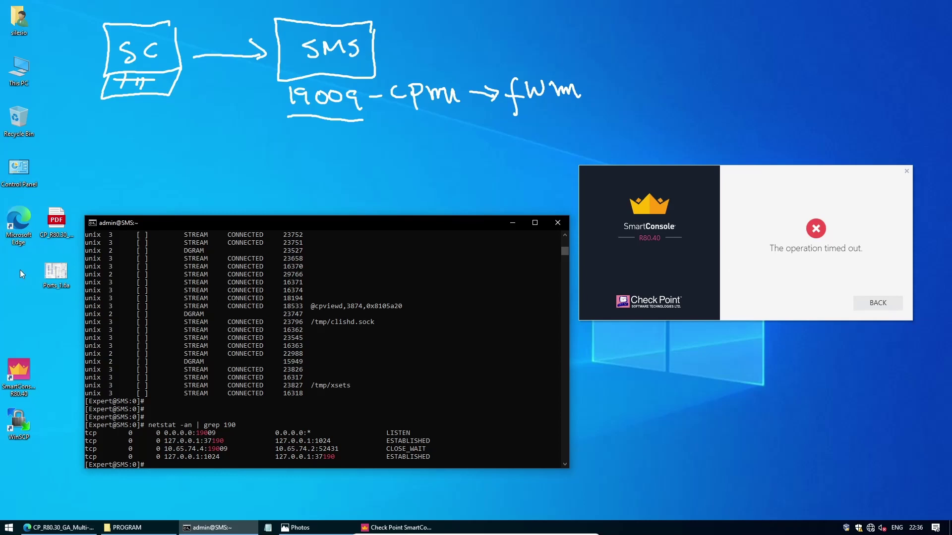
Open the Check Point ports diagram image and enlarge its window on the desktop.
double_click(57, 274)
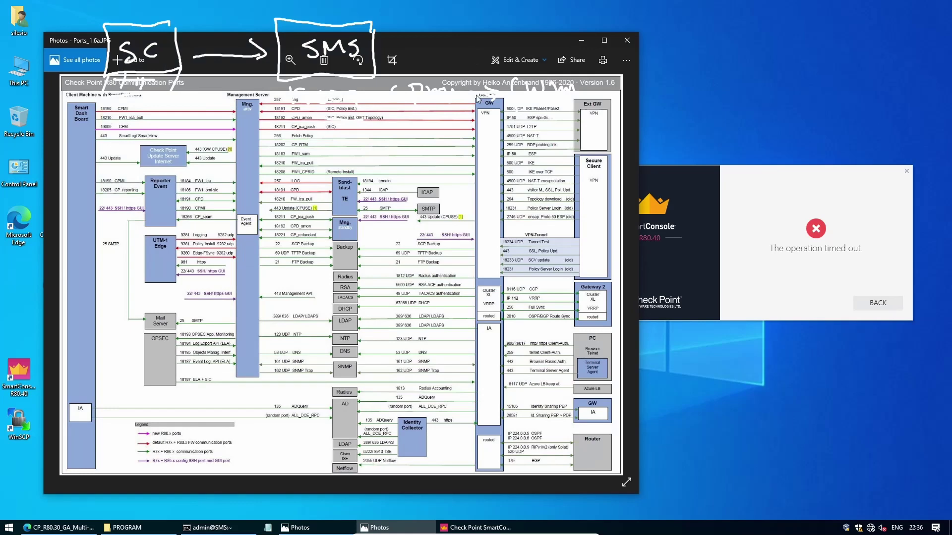
drag(471, 41, 474, 141)
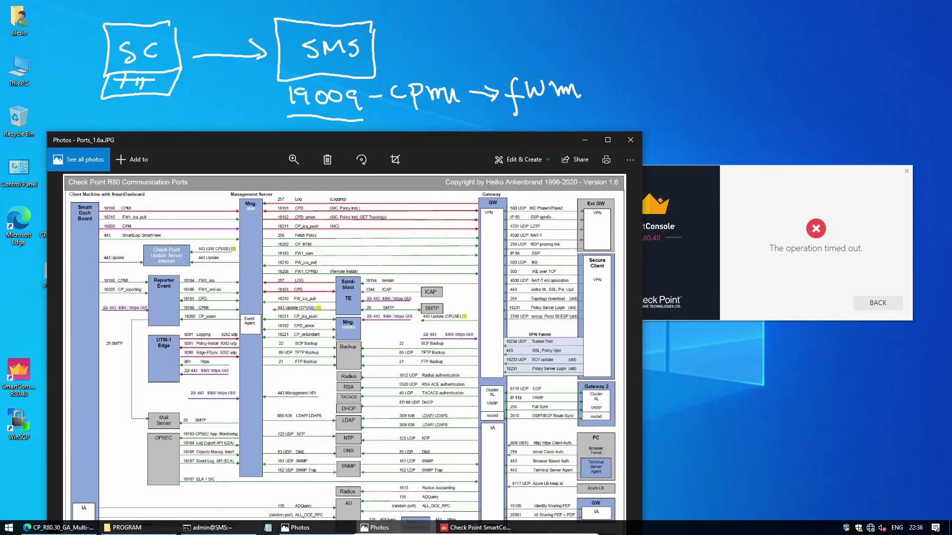
drag(643, 326, 855, 342)
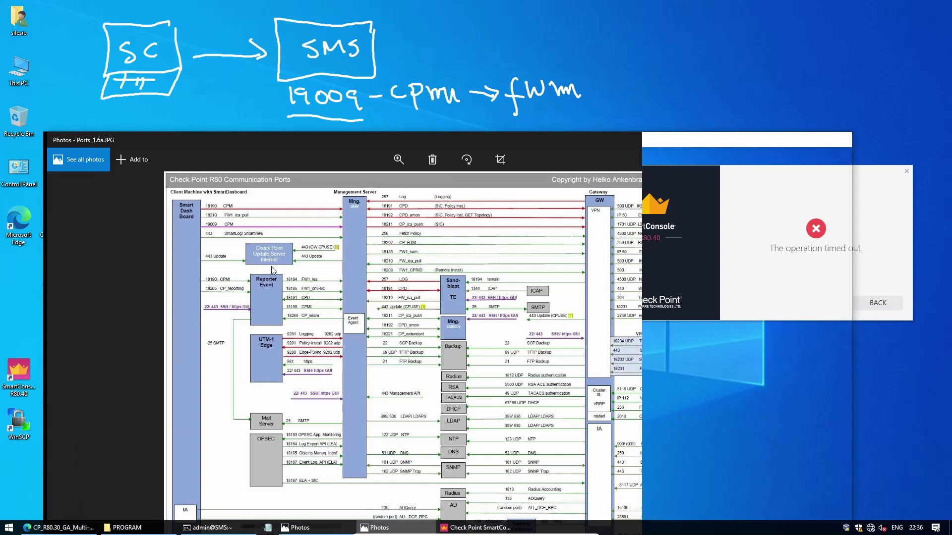
Pan and zoom around the R80 Communication Ports chart to inspect the 19009 CPM entry.
scroll(255, 277, up, 3)
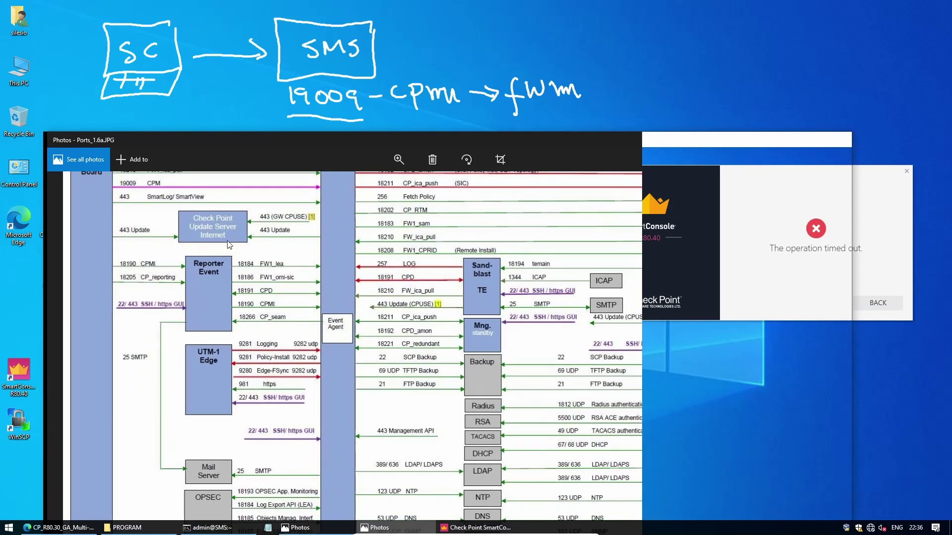
drag(189, 363, 264, 292)
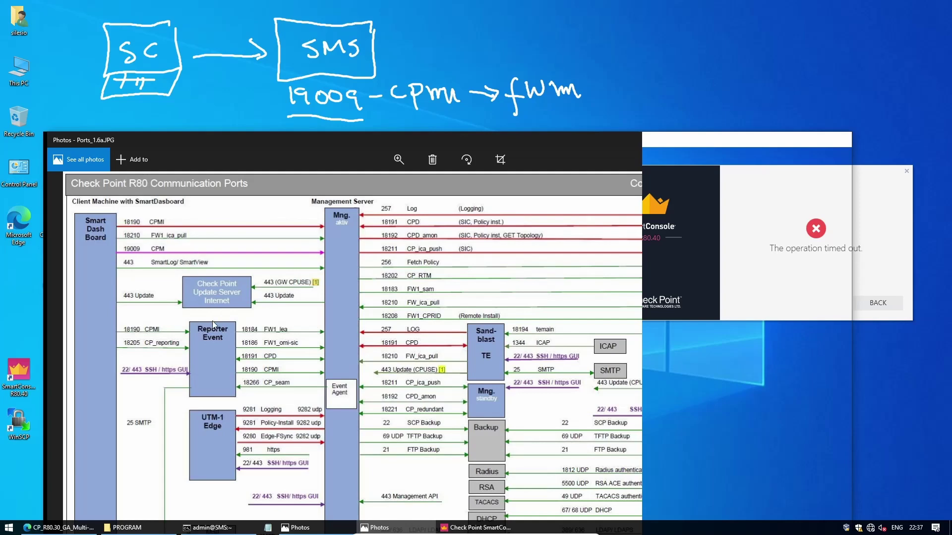
scroll(212, 307, down, 5)
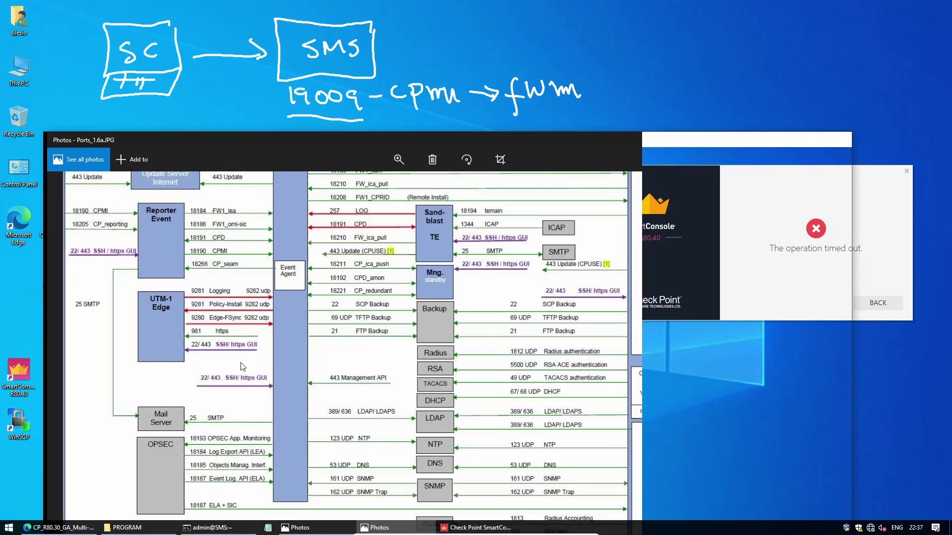
scroll(242, 367, down, 3)
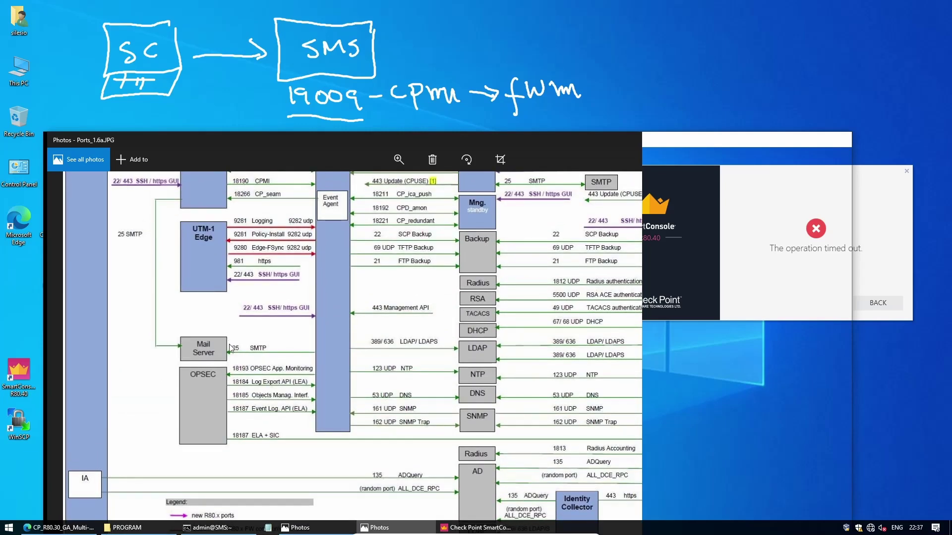
scroll(338, 349, up, 7)
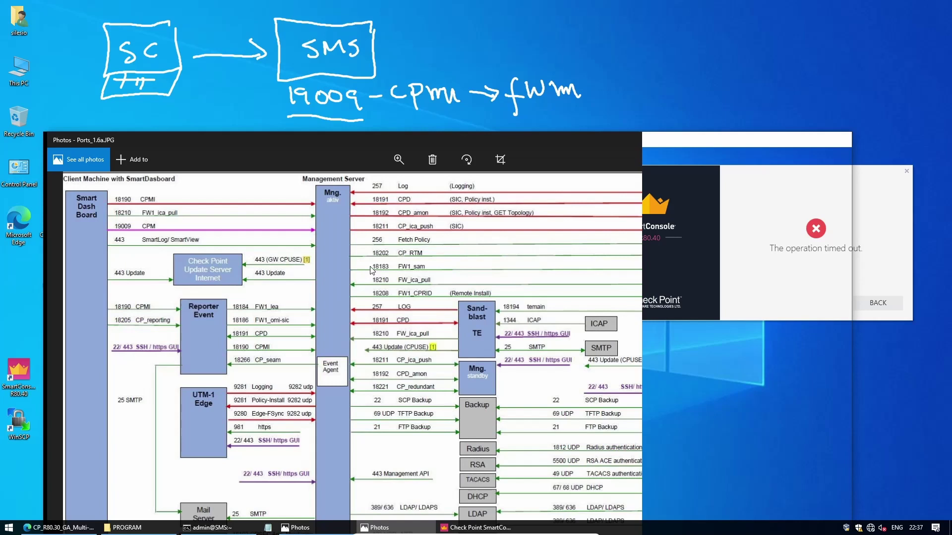
scroll(333, 237, up, 2)
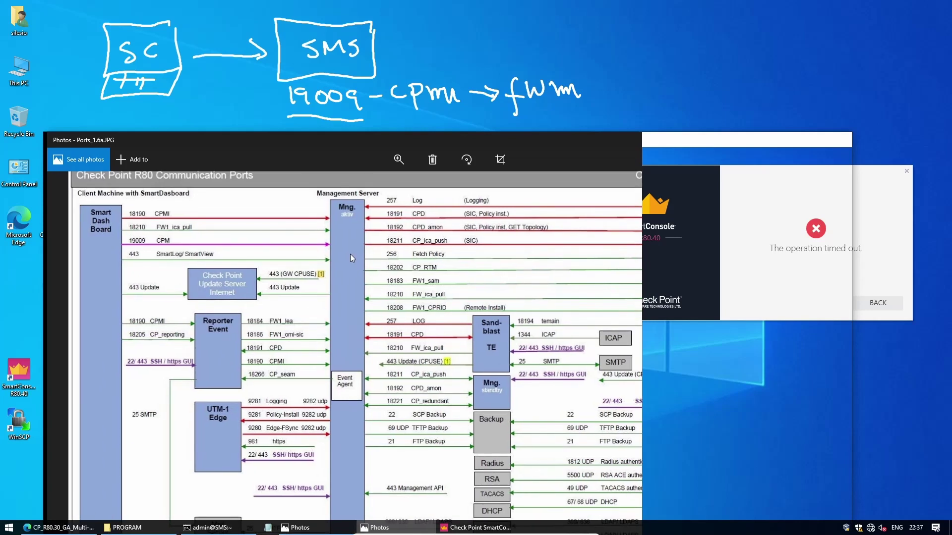
drag(332, 248, 281, 260)
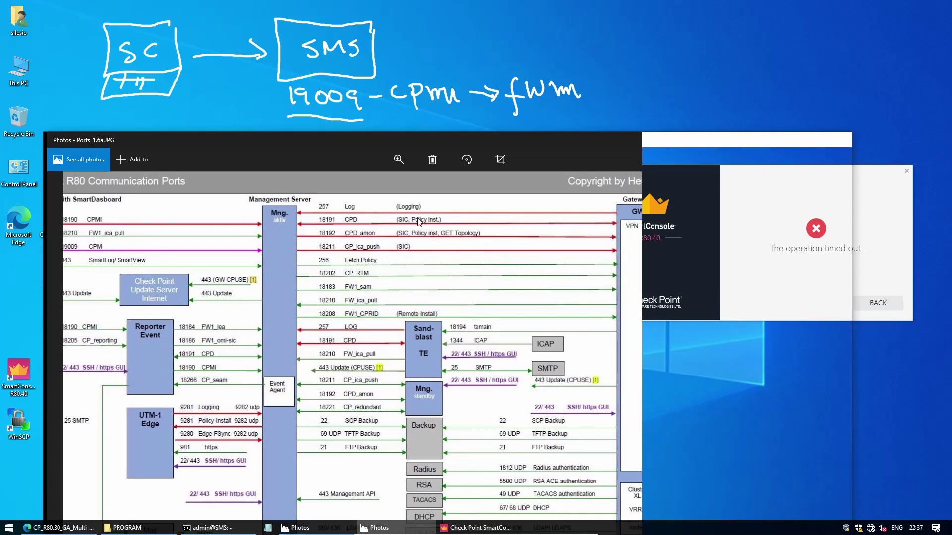
drag(469, 141, 481, 133)
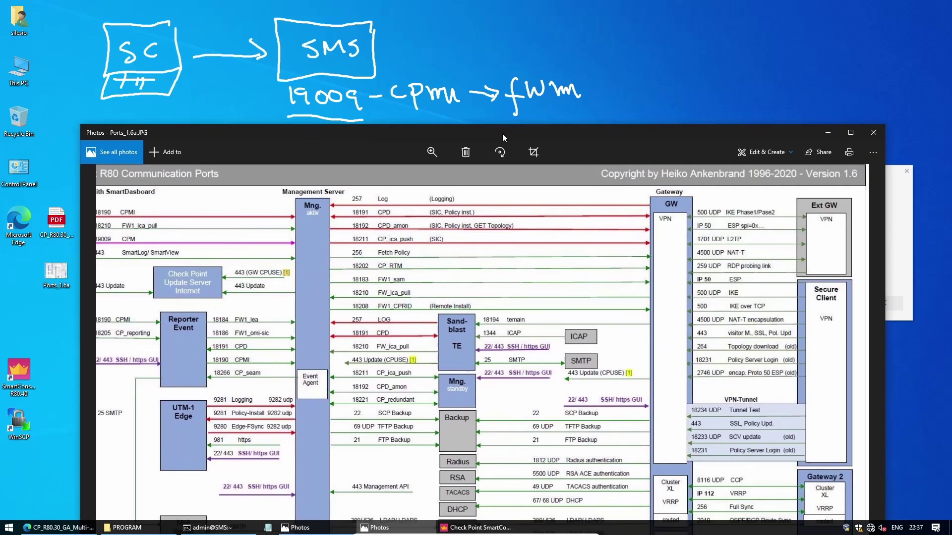
scroll(474, 253, up, 1)
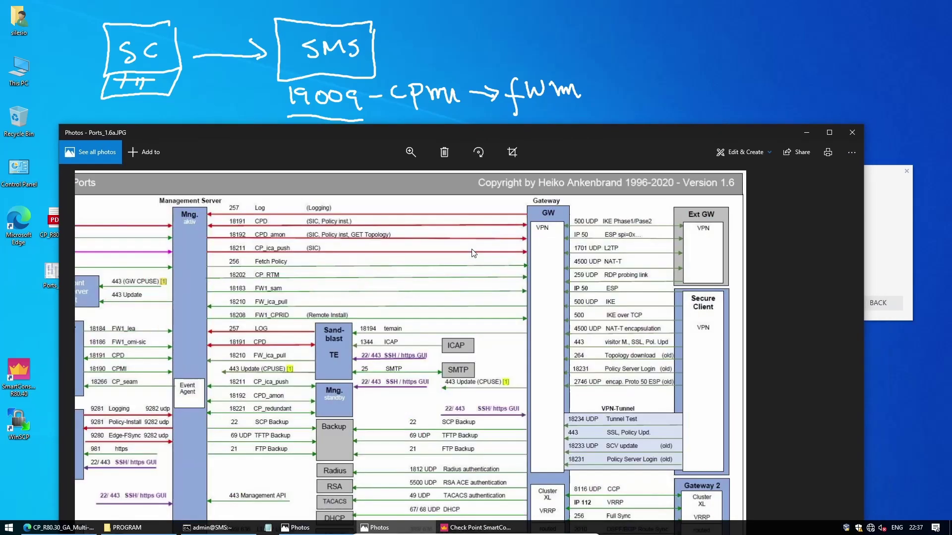
scroll(475, 253, down, 1)
scroll(474, 254, up, 1)
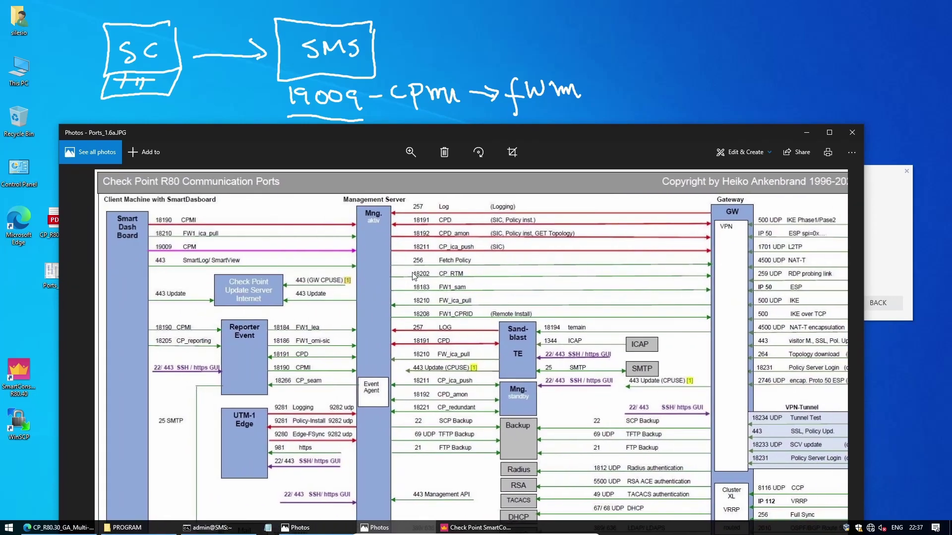
scroll(623, 166, down, 1)
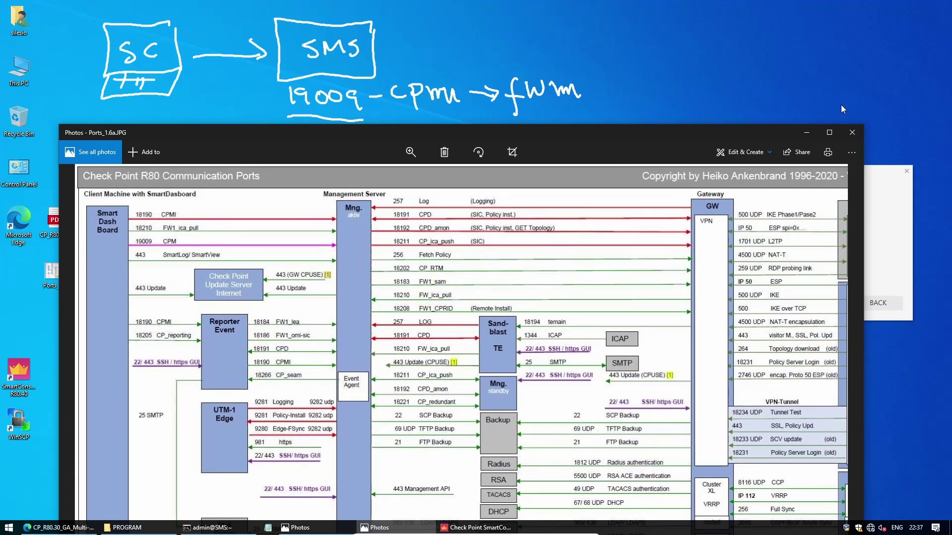
Put away the ports diagram and open the R80.30 Multi-Domain guide at page 17's Server Architecture table.
click(807, 132)
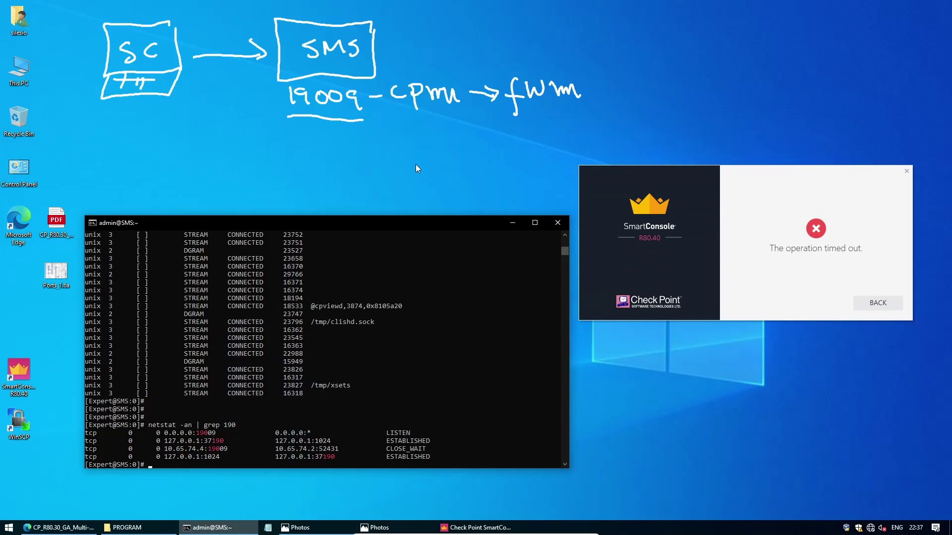
double_click(57, 221)
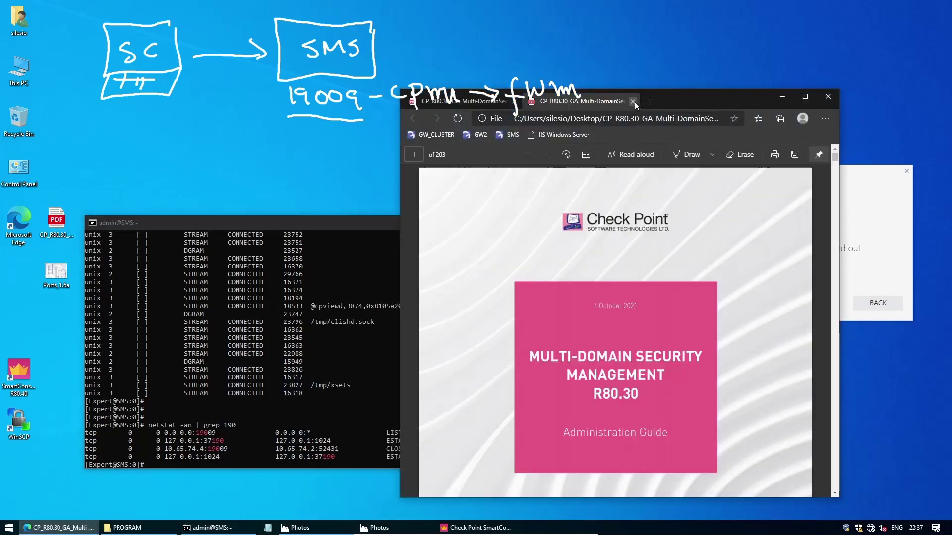
click(633, 102)
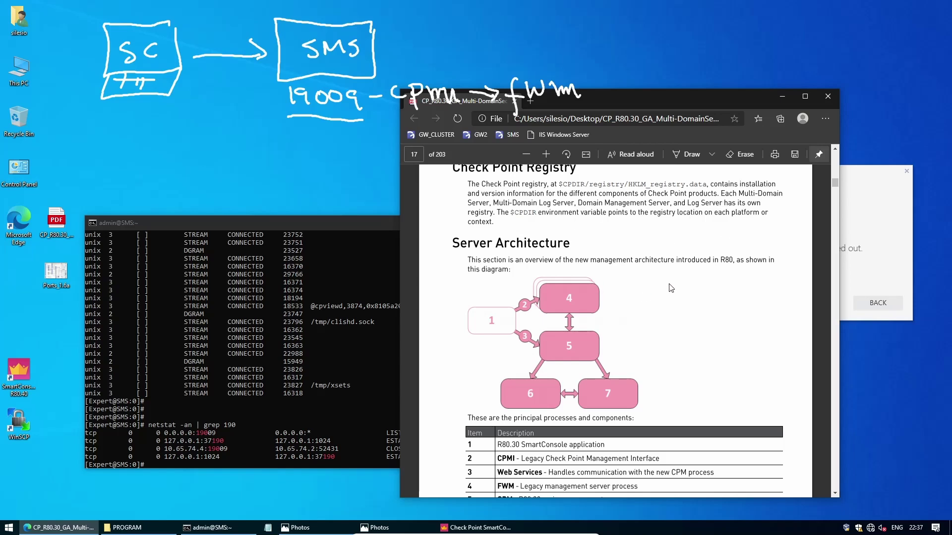
scroll(685, 293, up, 4)
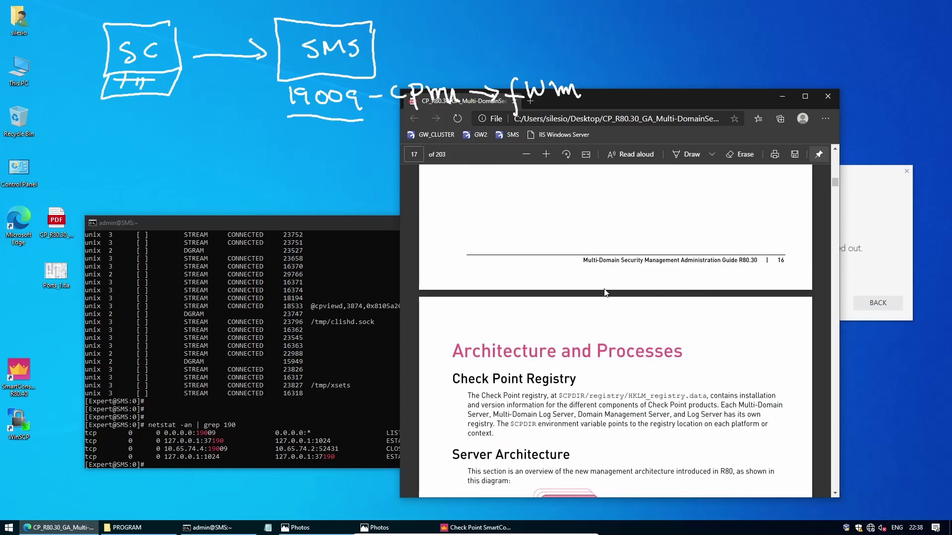
scroll(595, 372, down, 3)
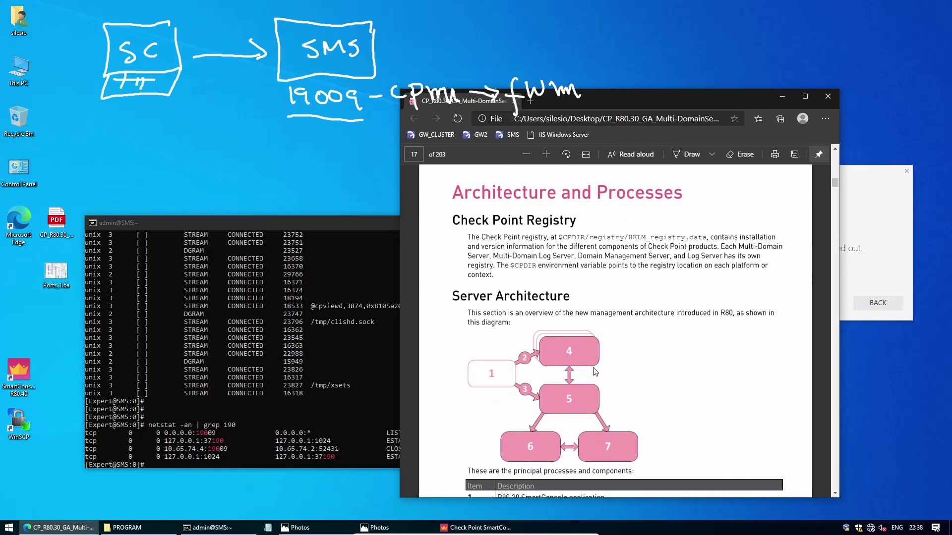
scroll(616, 355, down, 4)
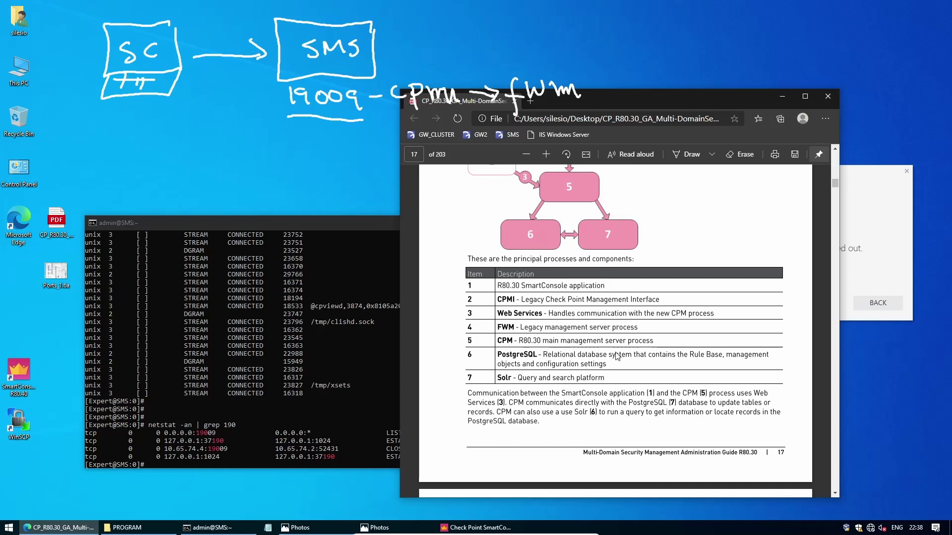
drag(698, 93, 645, 131)
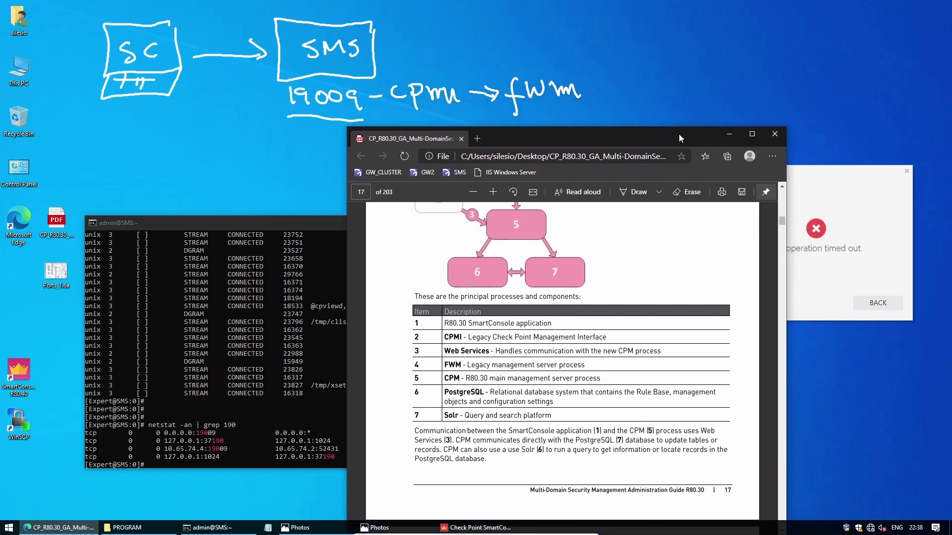
Put away the PDF guide and rerun the 'netstat -an | grep 190' check in the SSH terminal.
click(726, 137)
click(499, 355)
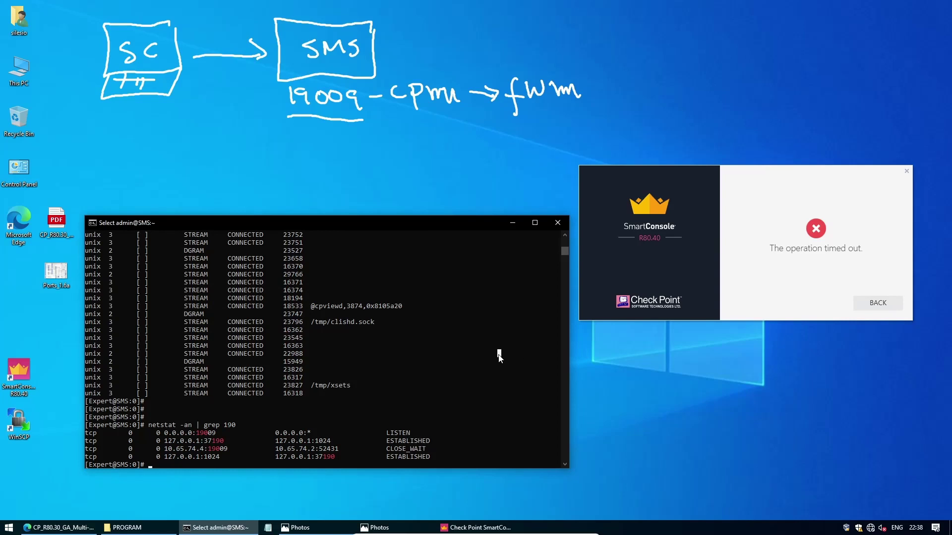
key(Escape)
key(Up)
key(Return)
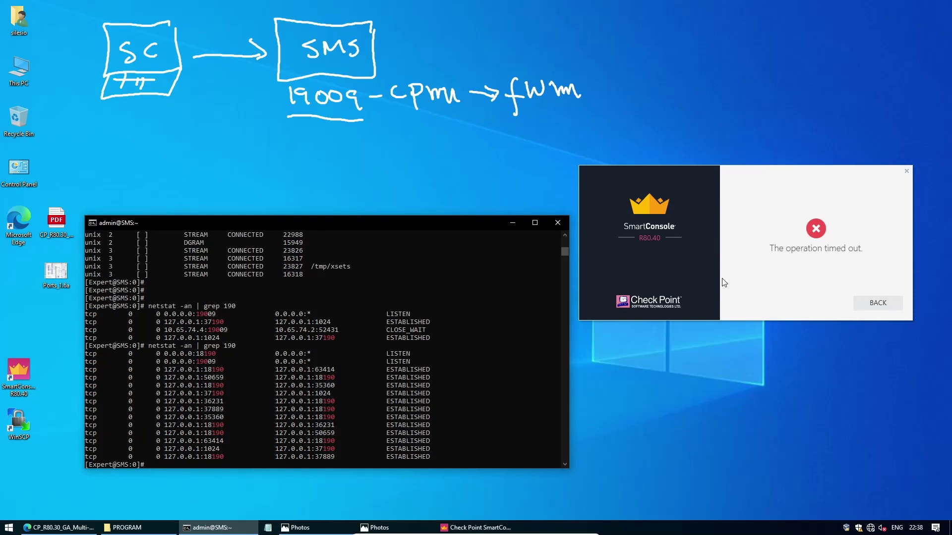
Return to the SmartConsole login form and resubmit the password for 10.65.74.4, which fails authentication.
click(862, 304)
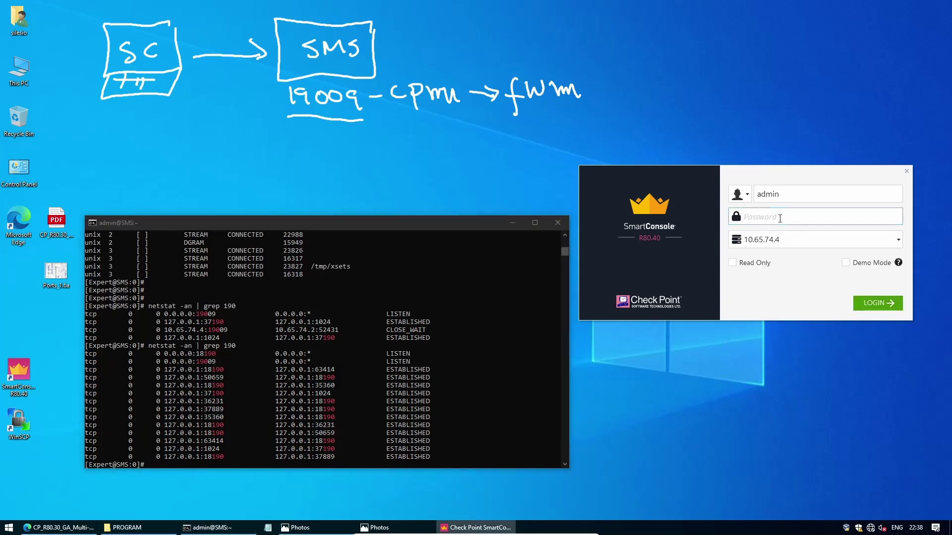
text(vpn*******)
key(Return)
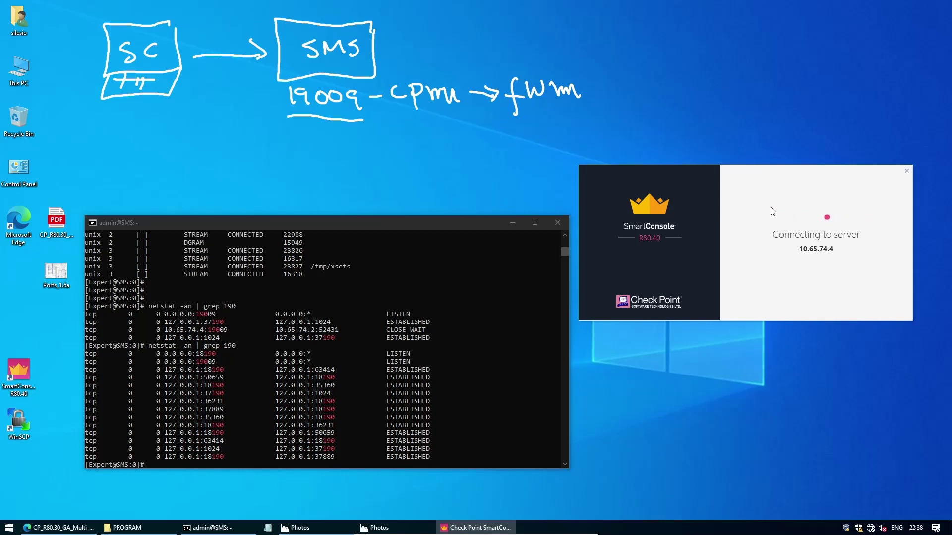
click(467, 314)
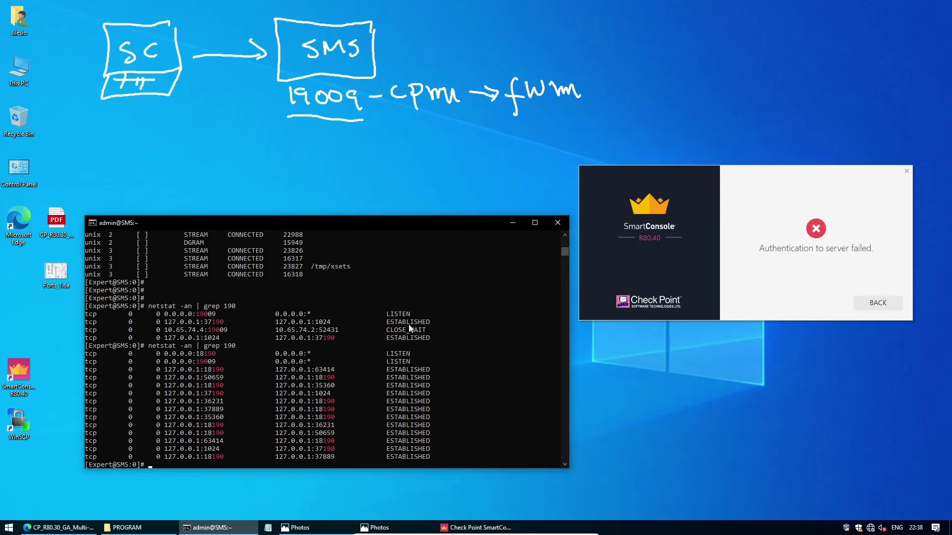
Rerun netstat filtered on 19009, showing it listening plus an ESTABLISHED connection from 10.65.74.2.
key(Up)
text(0)
text(9009)
key(Return)
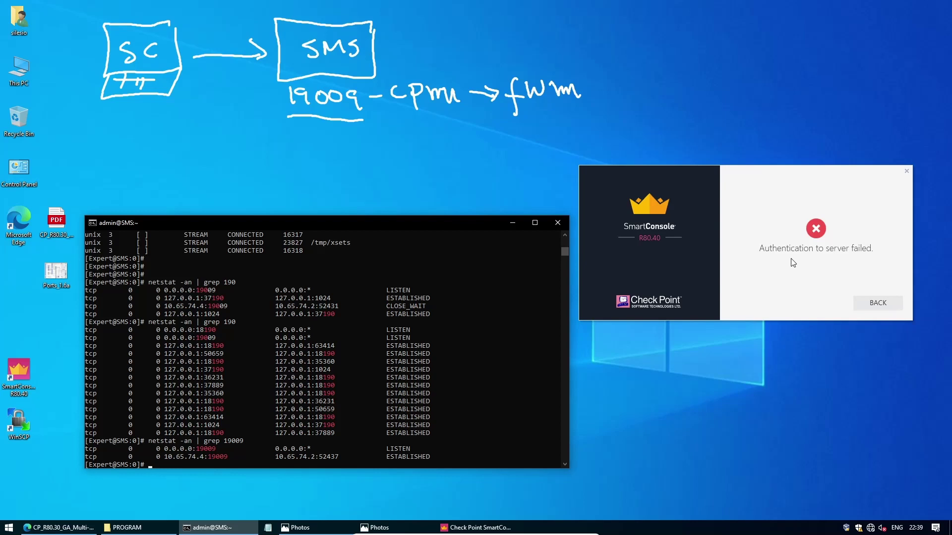
Leave the authentication-failure screen and log in to 10.65.74.4 again with the admin password.
click(878, 303)
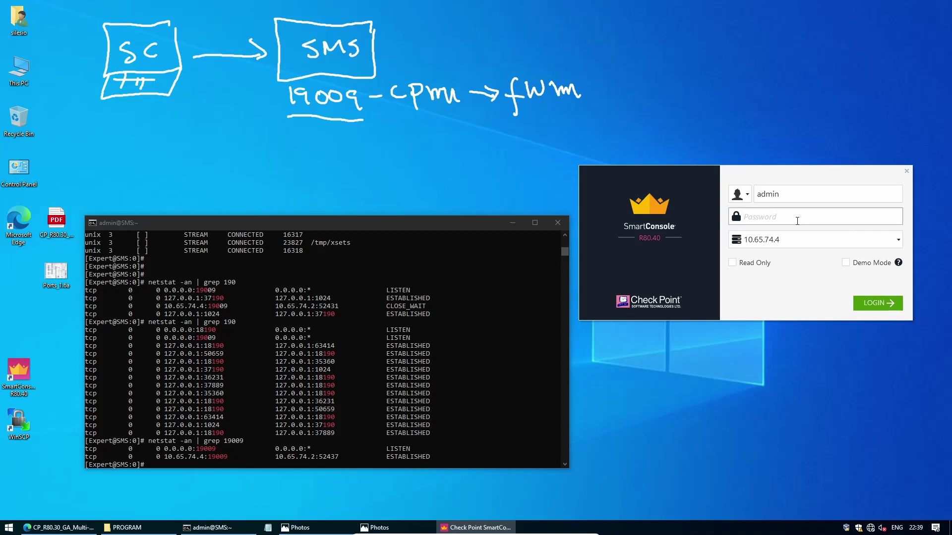
text(•••••••••)
key(Return)
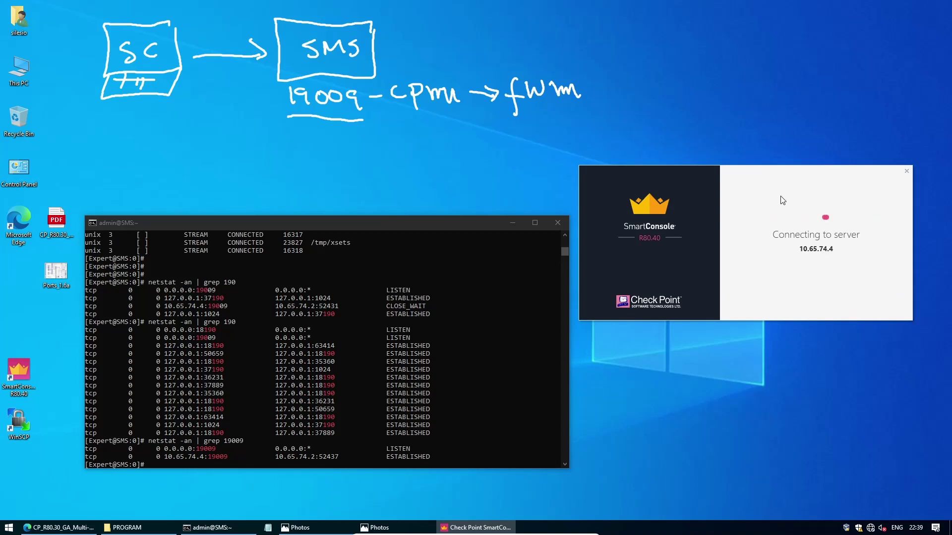